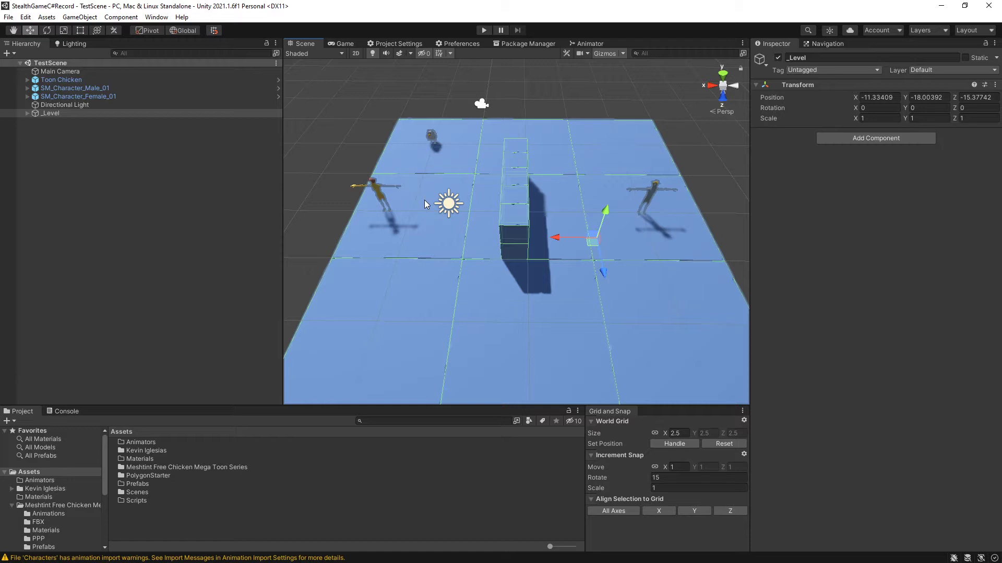
# Step: Inspect the Animator components of the female character, the male character and the Toon Chicken in the scene
pyautogui.click(374, 196)
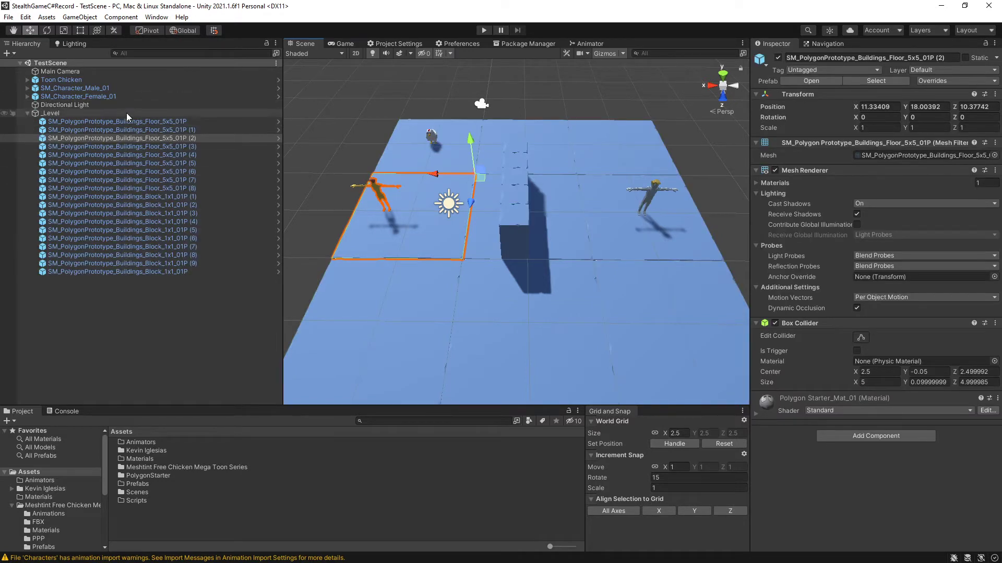
pyautogui.click(92, 96)
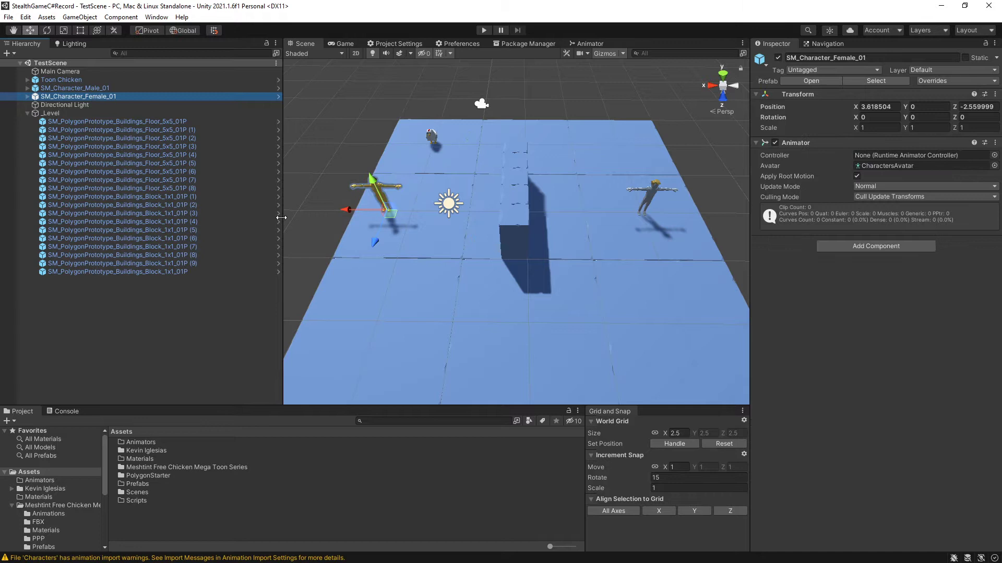
pyautogui.keyDown('alt'); pyautogui.moveTo(333, 220); pyautogui.dragTo(472, 215); pyautogui.keyUp('alt')
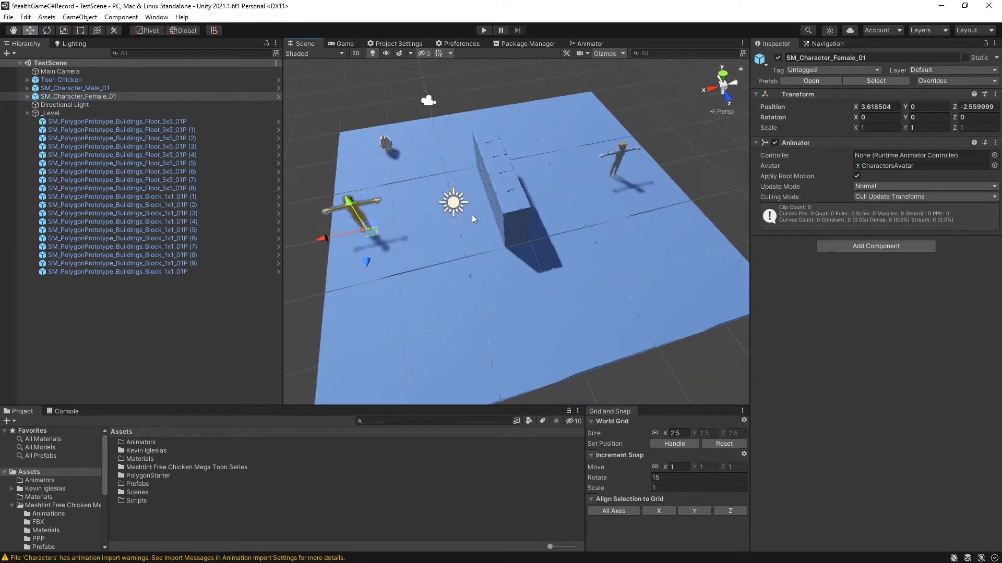
pyautogui.click(618, 158)
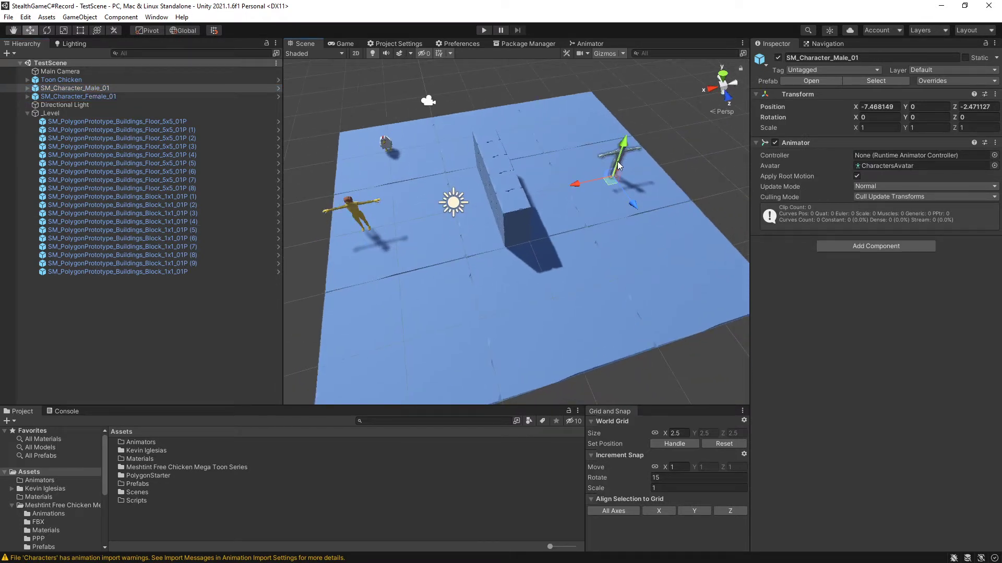
pyautogui.click(385, 144)
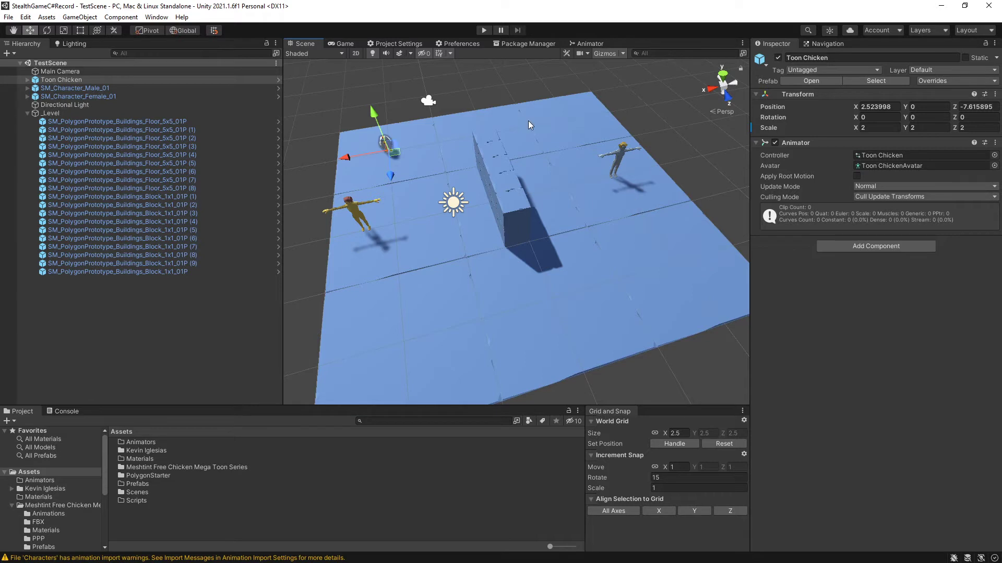
pyautogui.click(28, 113)
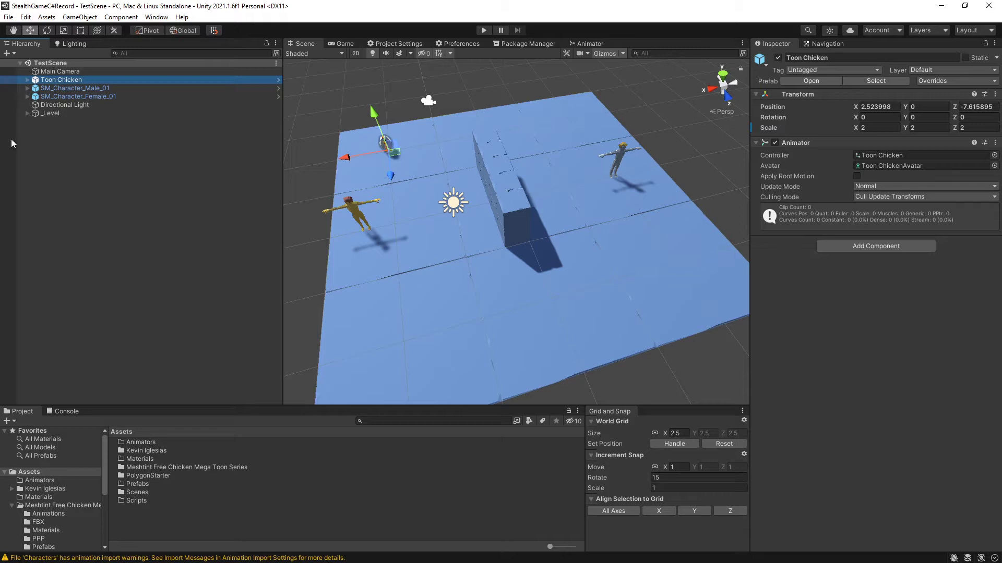
# Step: Play-test the scene in the Game view, stop it, and return to the Scene view
pyautogui.click(344, 44)
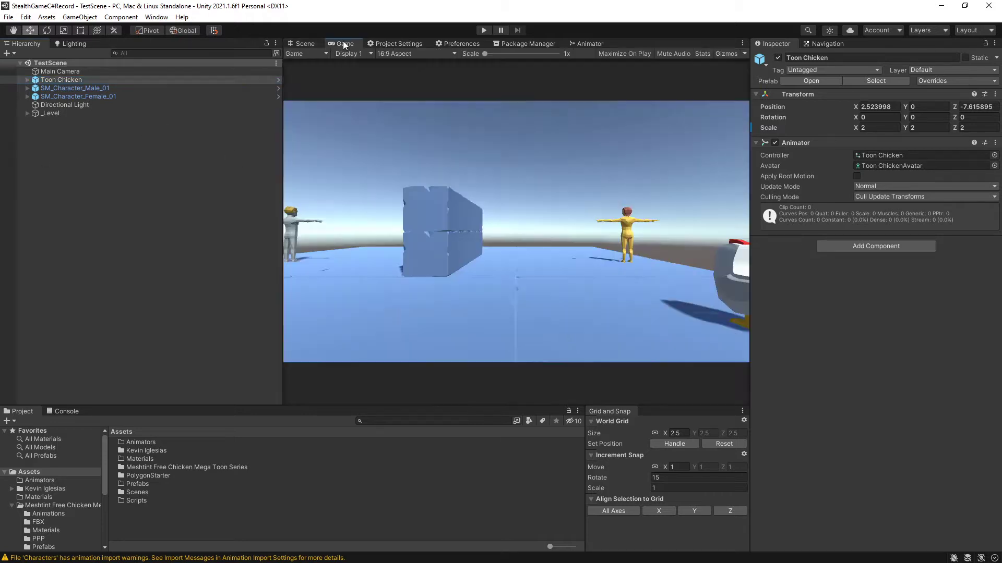
pyautogui.click(484, 30)
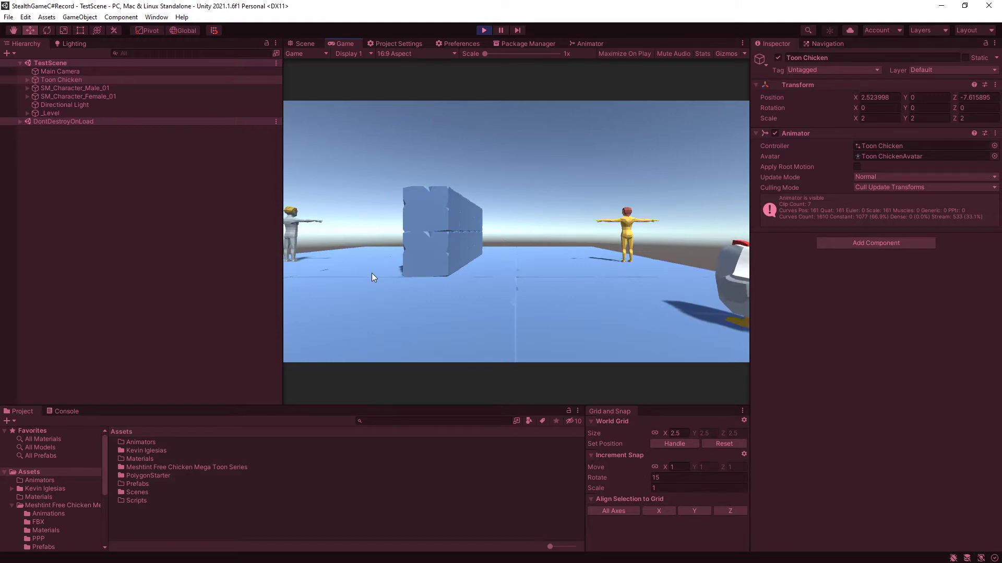
pyautogui.click(484, 30)
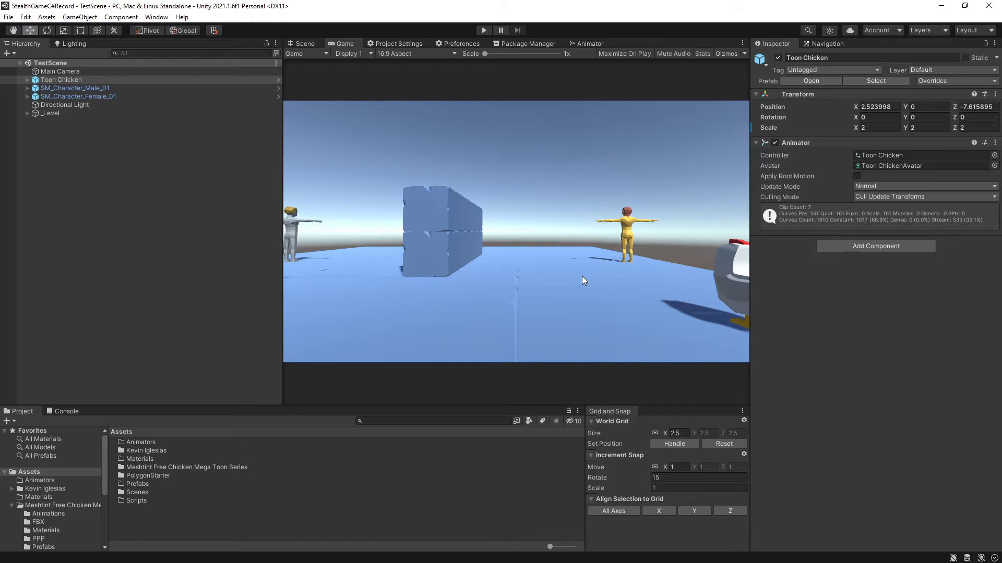
pyautogui.click(311, 39)
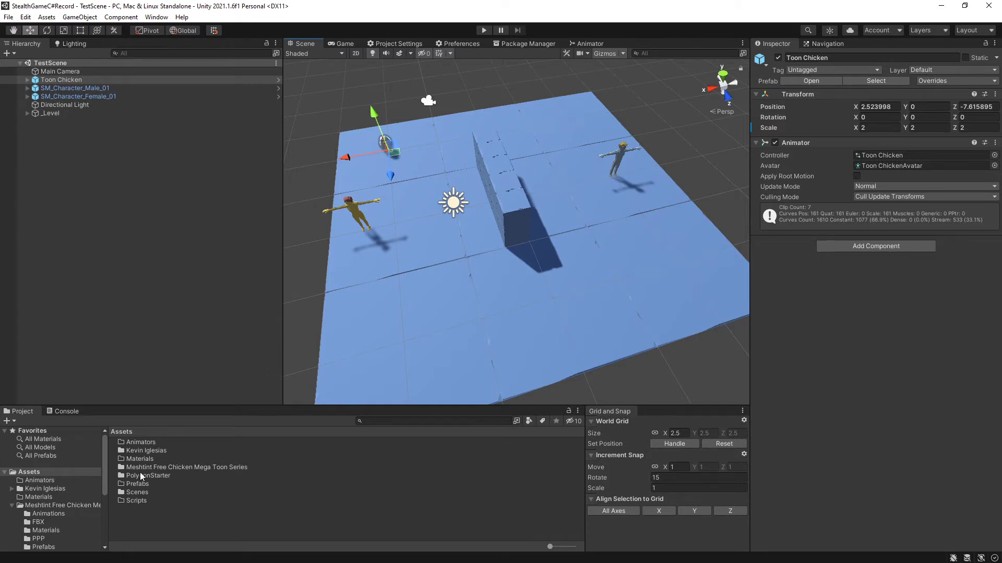
# Step: Create an Animator Controller named BasicAnimatorController in the Animators folder
pyautogui.doubleClick(158, 443)
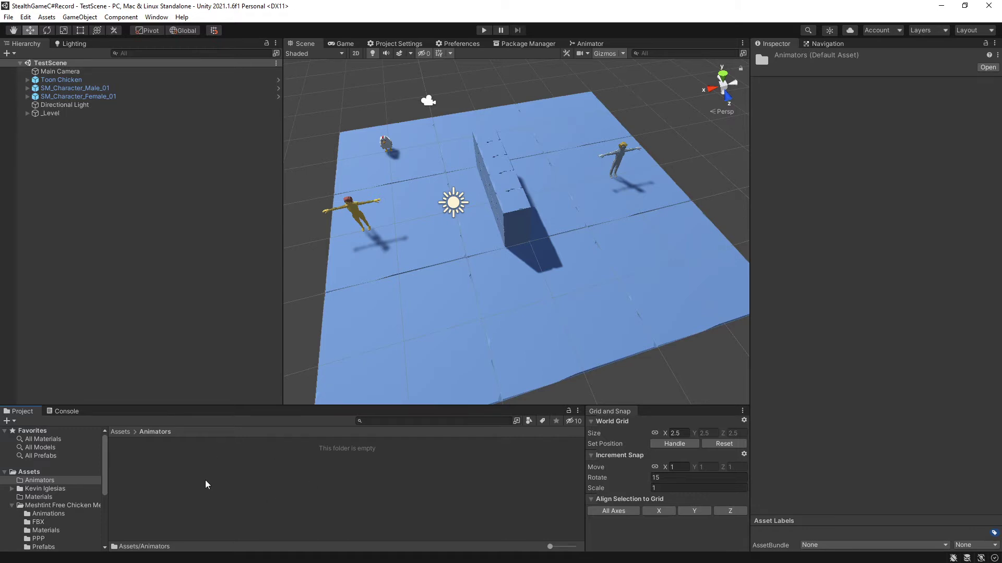
pyautogui.rightClick(167, 466)
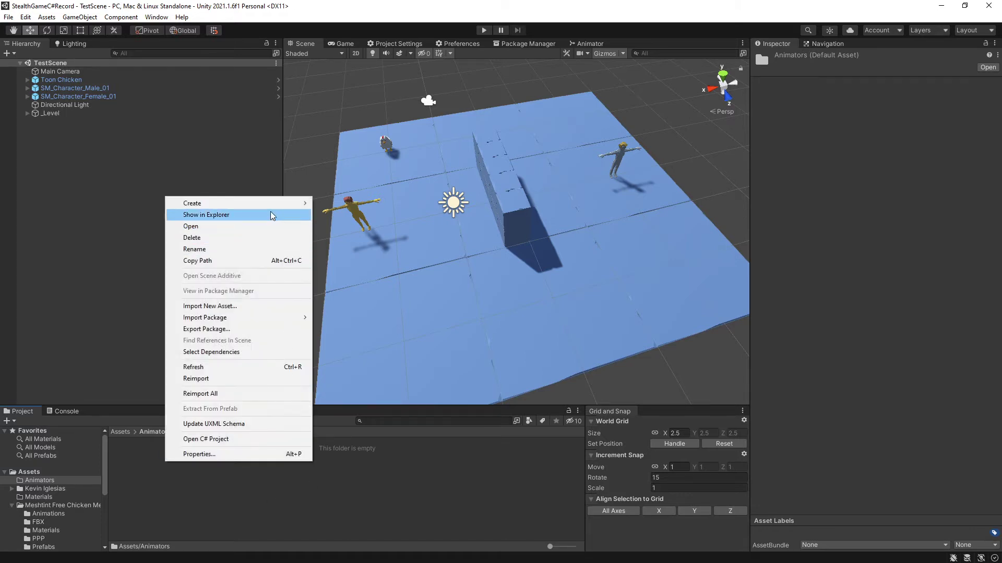
pyautogui.moveTo(268, 210)
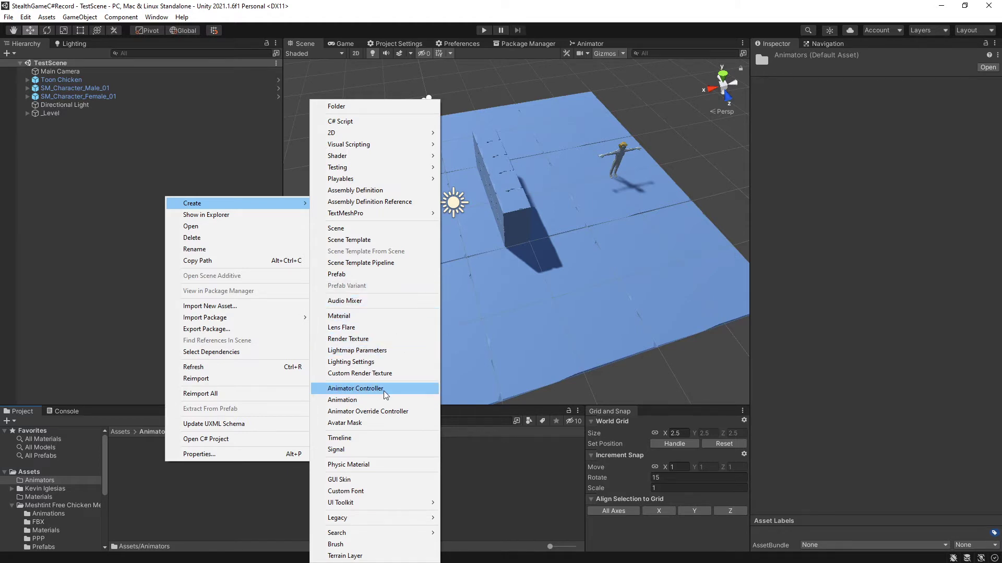
pyautogui.click(397, 395)
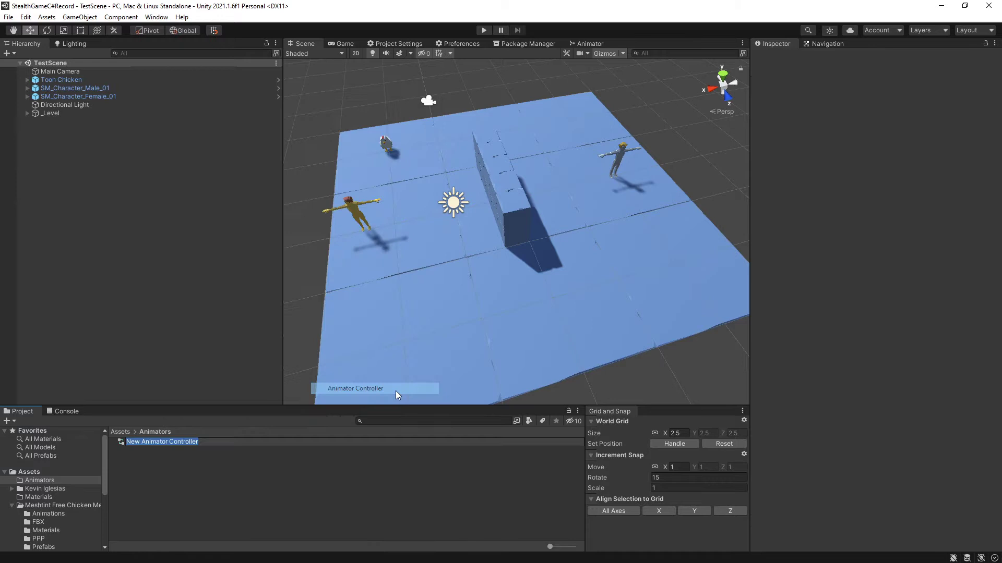
pyautogui.write('Basi')
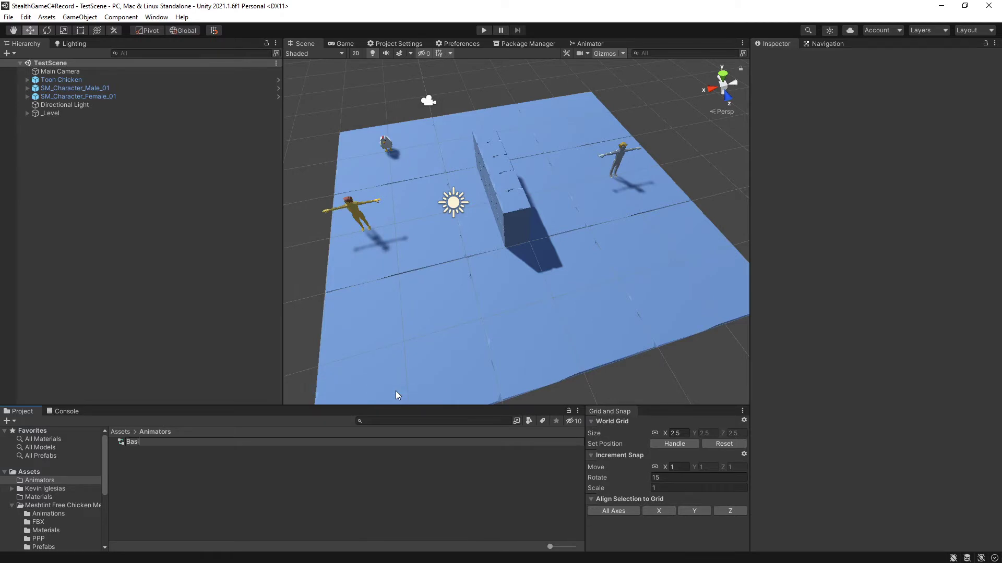
pyautogui.write('cAnimatorController')
pyautogui.press('Return')
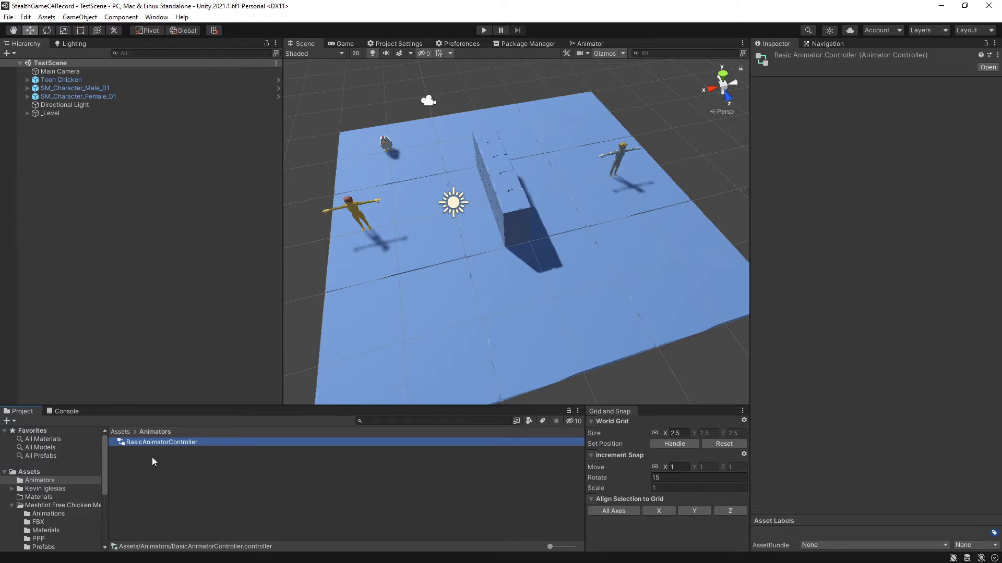
# Step: Open BasicAnimatorController in the Animator window, close the window and reopen it from the controller asset
pyautogui.doubleClick(157, 442)
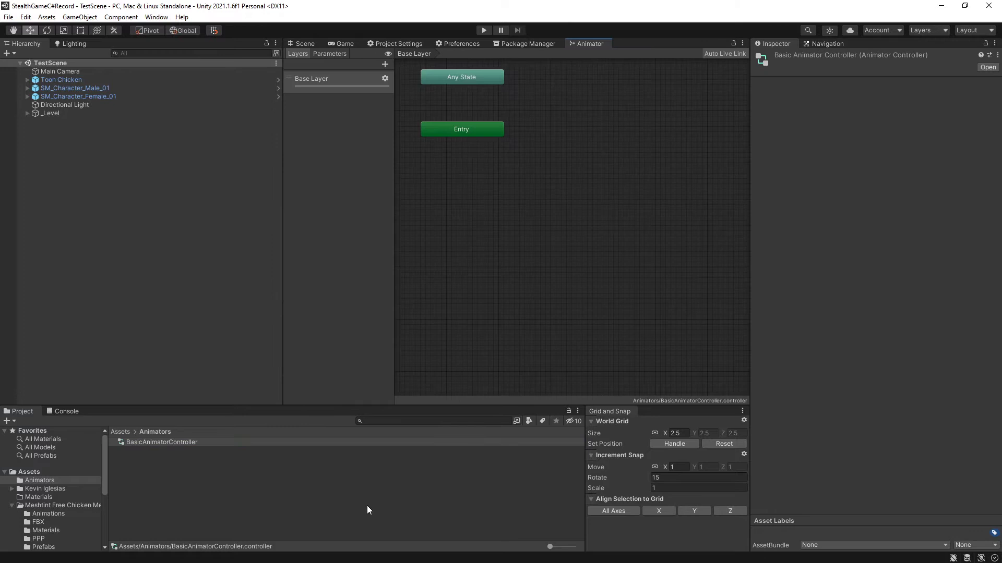
pyautogui.rightClick(585, 43)
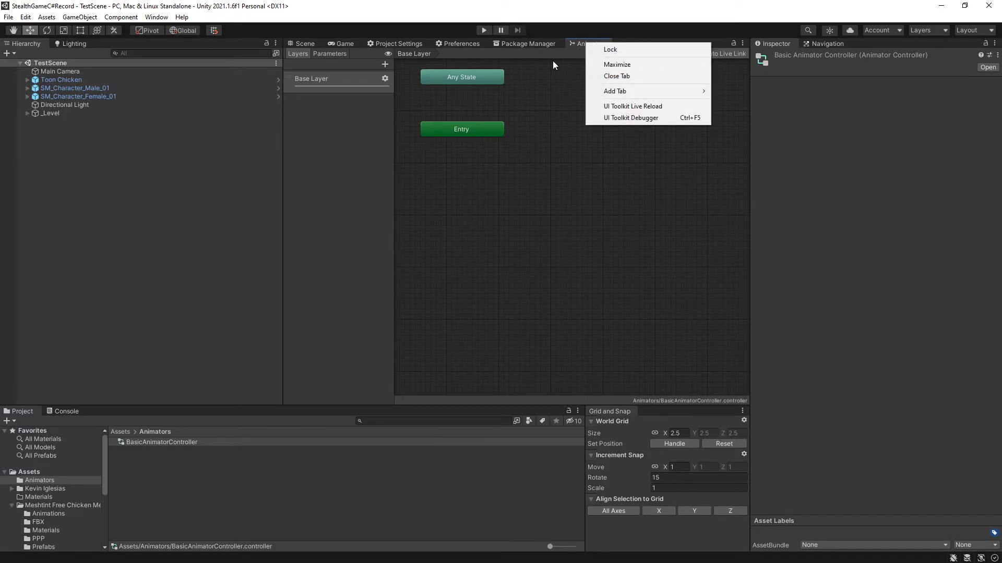
pyautogui.click(605, 78)
pyautogui.doubleClick(180, 443)
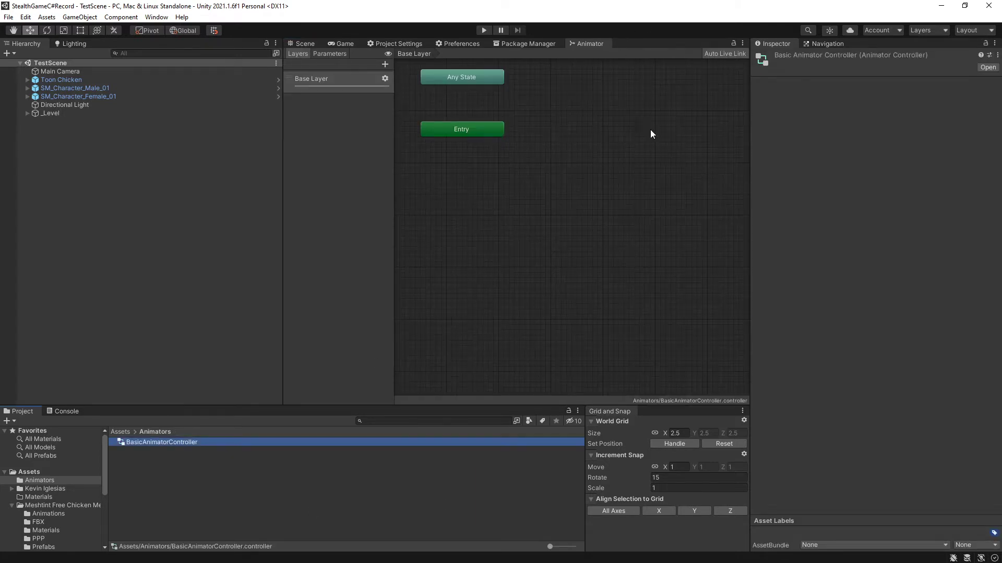
pyautogui.click(146, 20)
pyautogui.moveTo(173, 204)
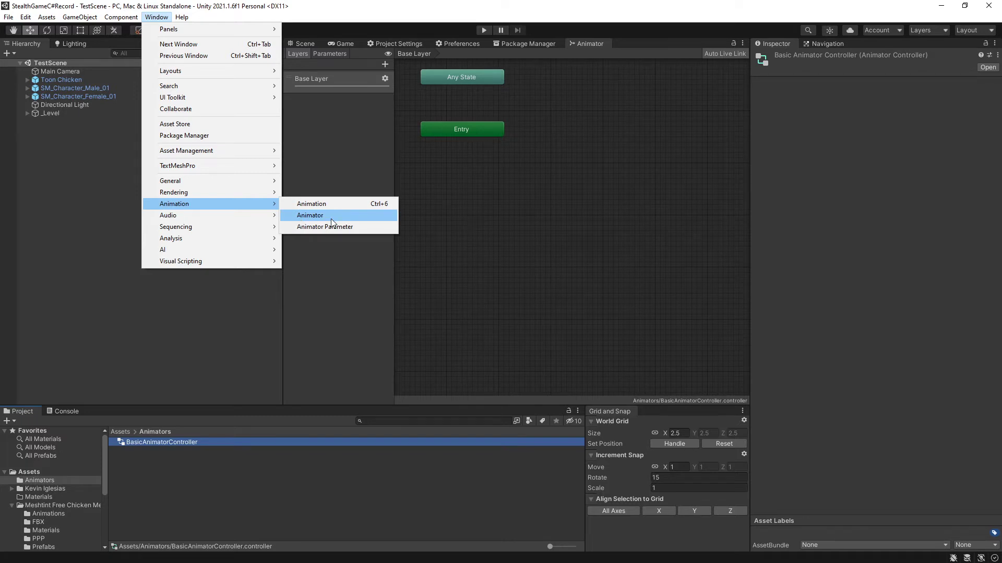
pyautogui.click(524, 239)
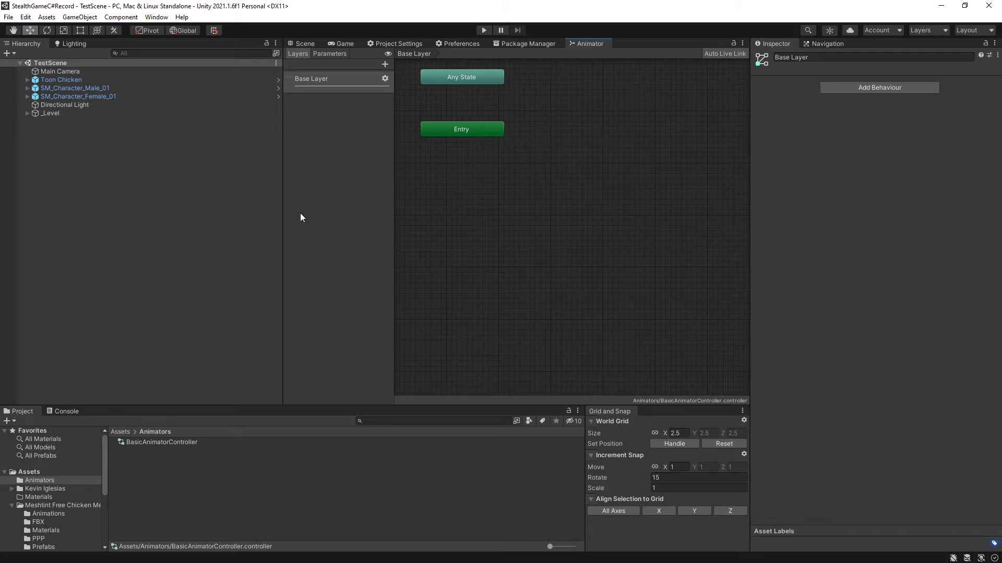
# Step: Widen the Animator window and create a state from a new blend tree in the Base Layer
pyautogui.moveTo(279, 218); pyautogui.dragTo(164, 222)
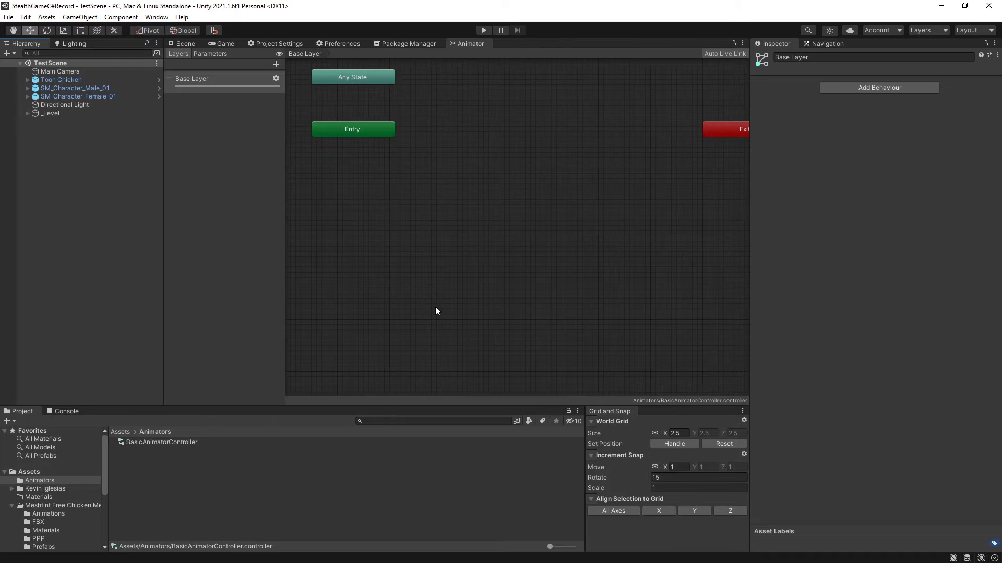
pyautogui.scroll(-3, 549, 283)
pyautogui.scroll(5, 556, 274)
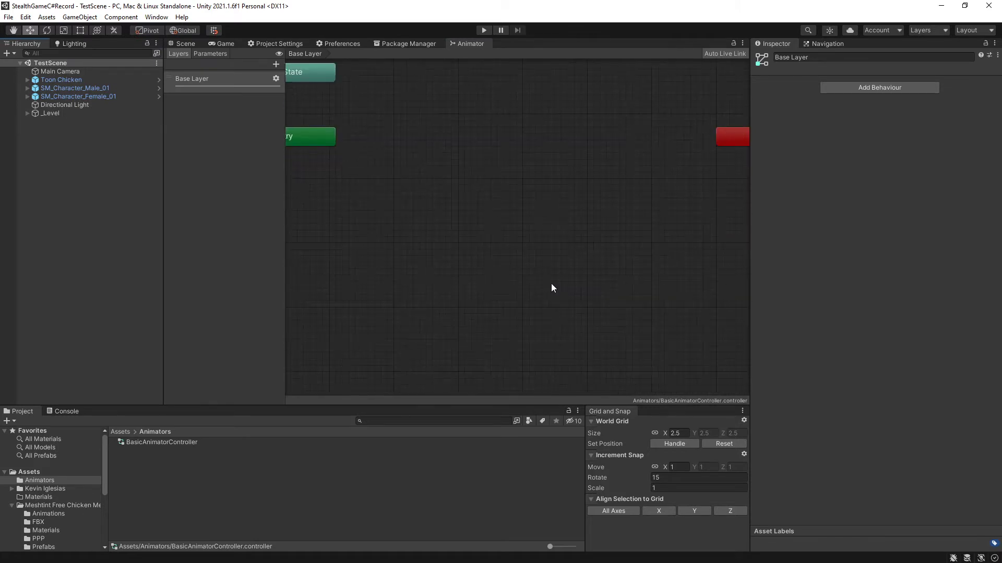
pyautogui.scroll(-2, 516, 216)
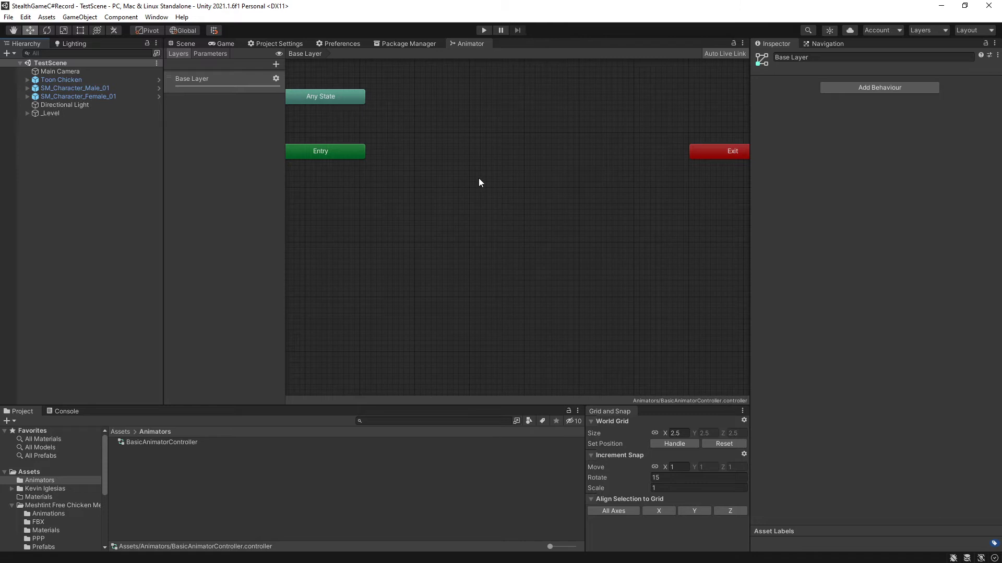
pyautogui.rightClick(491, 205)
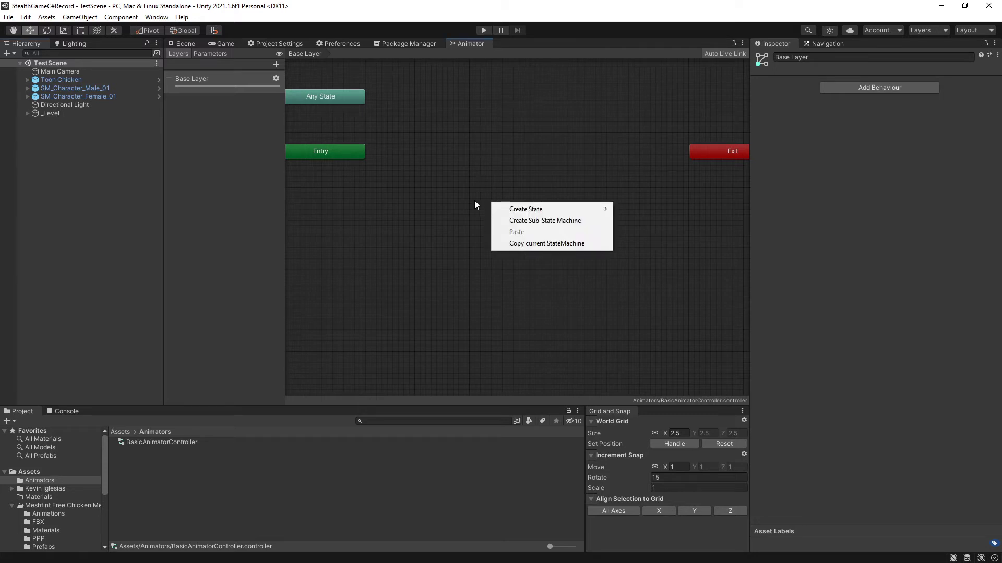
pyautogui.moveTo(524, 213)
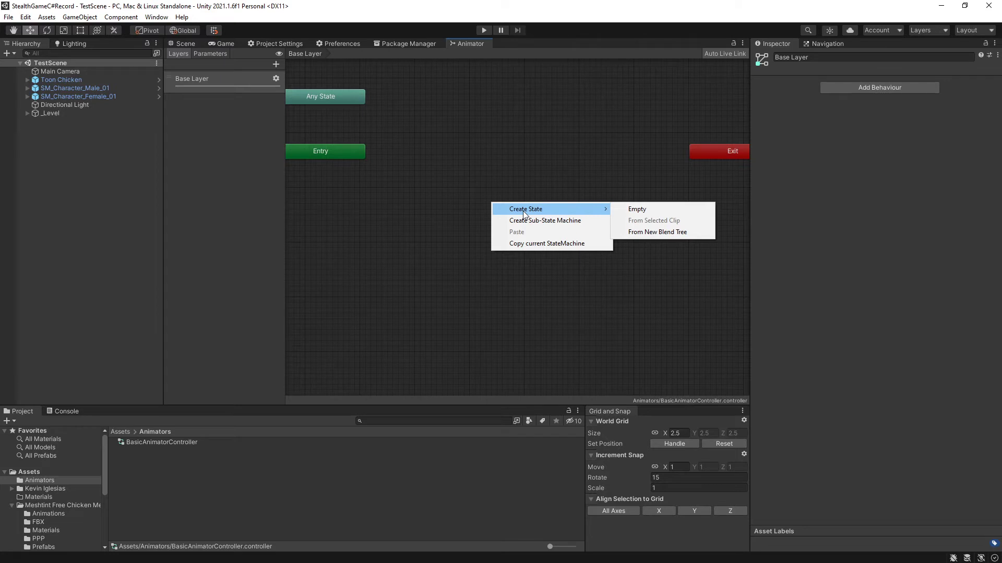
pyautogui.click(705, 235)
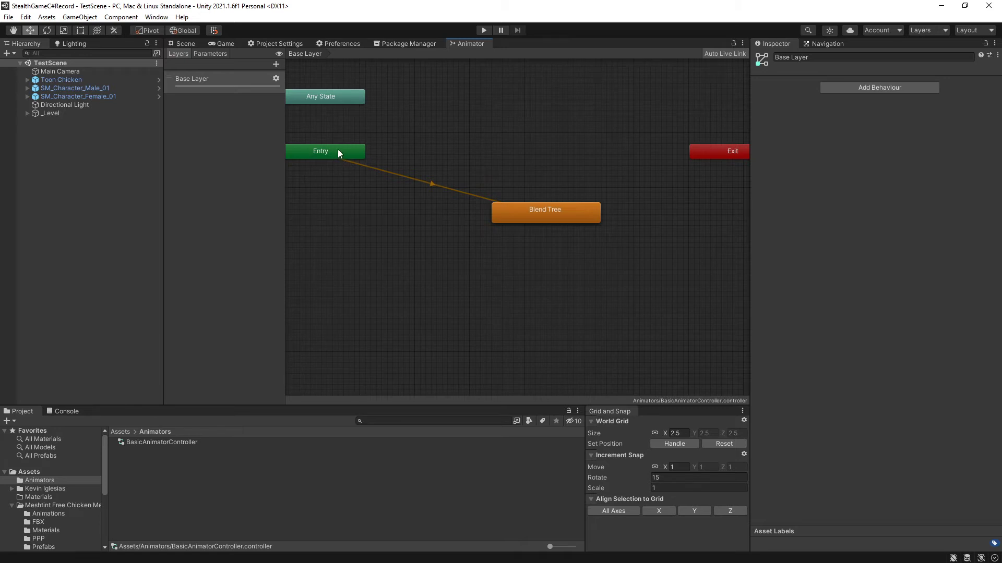
# Step: Open the Blend Tree state's graph and show the controller's parameters
pyautogui.click(531, 212)
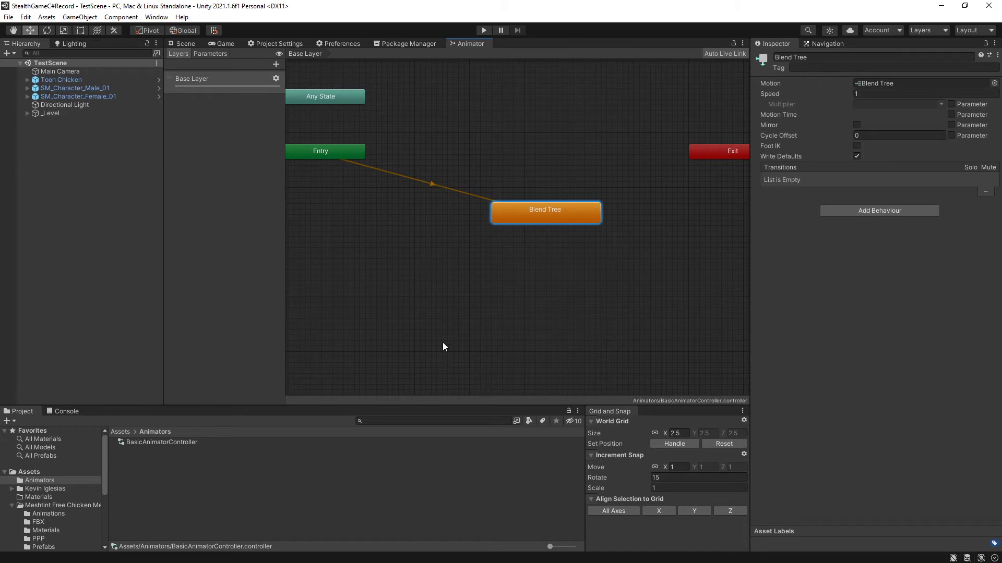
pyautogui.doubleClick(549, 218)
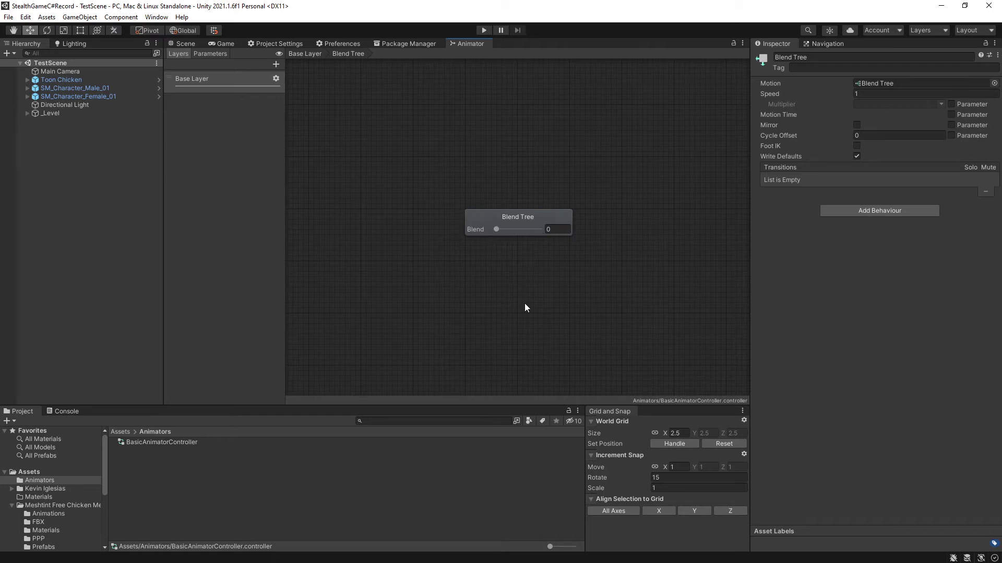
pyautogui.click(196, 54)
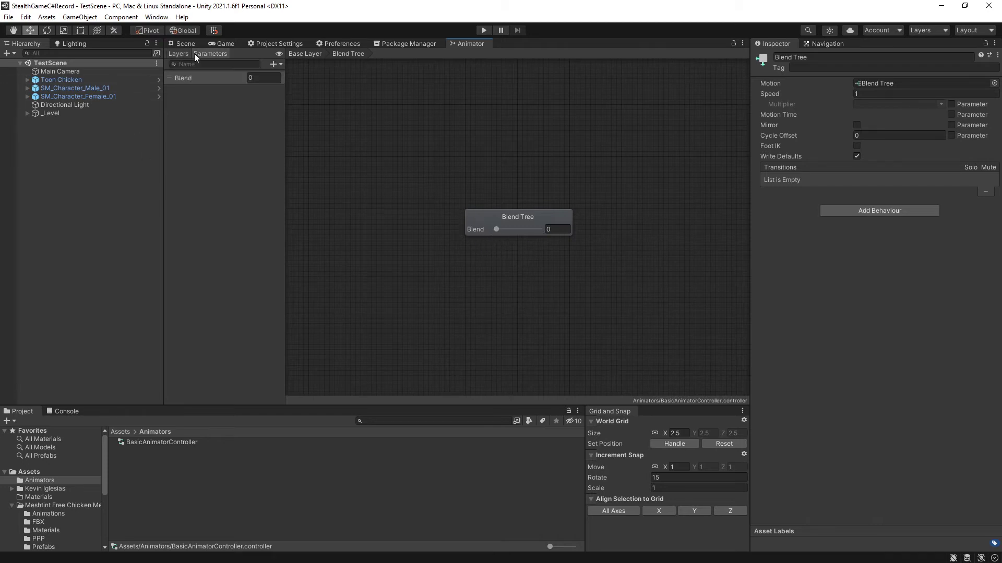
pyautogui.rightClick(189, 80)
pyautogui.doubleClick(175, 78)
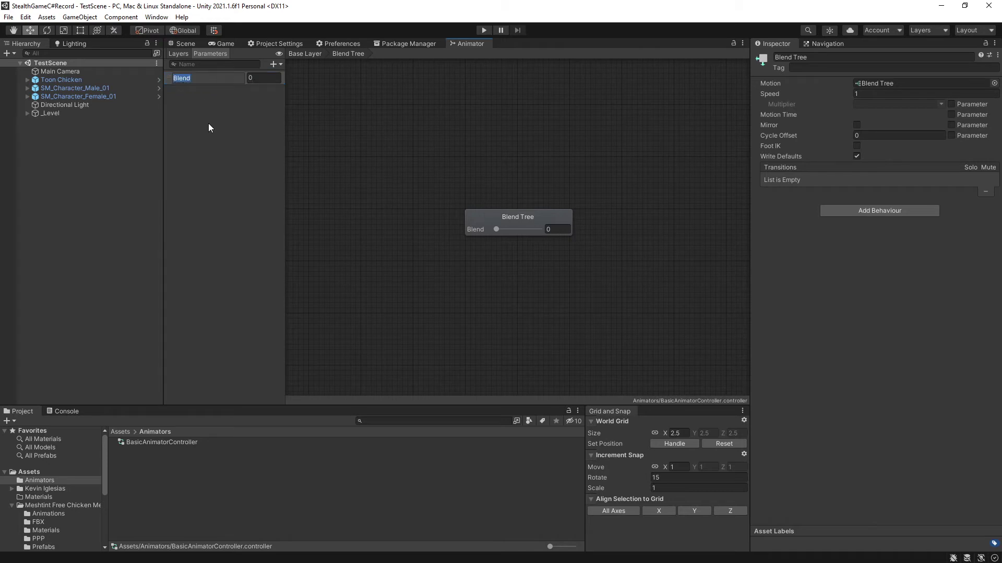
pyautogui.click(190, 112)
pyautogui.click(499, 161)
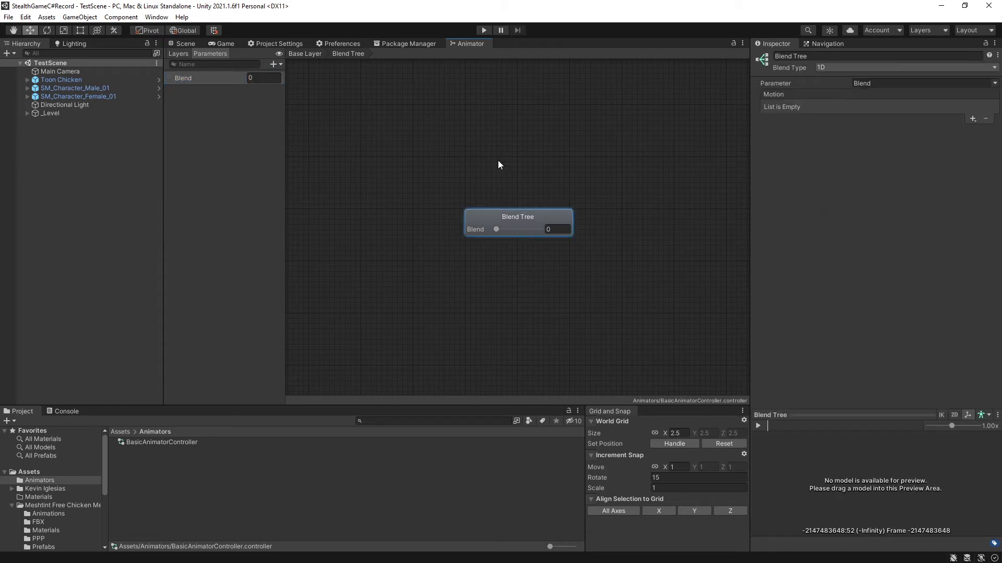
pyautogui.doubleClick(210, 84)
pyautogui.click(258, 128)
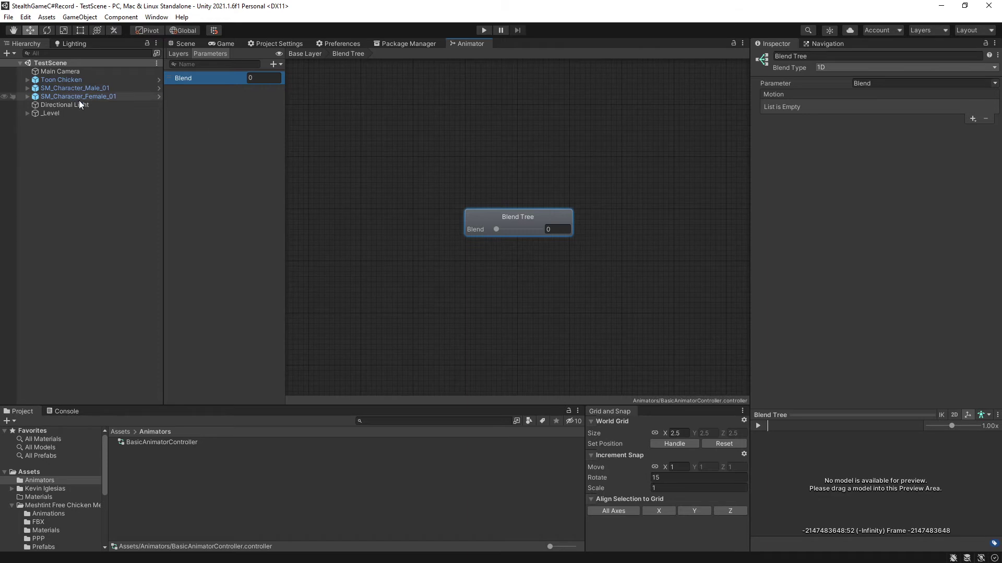
pyautogui.click(66, 72)
pyautogui.click(66, 72)
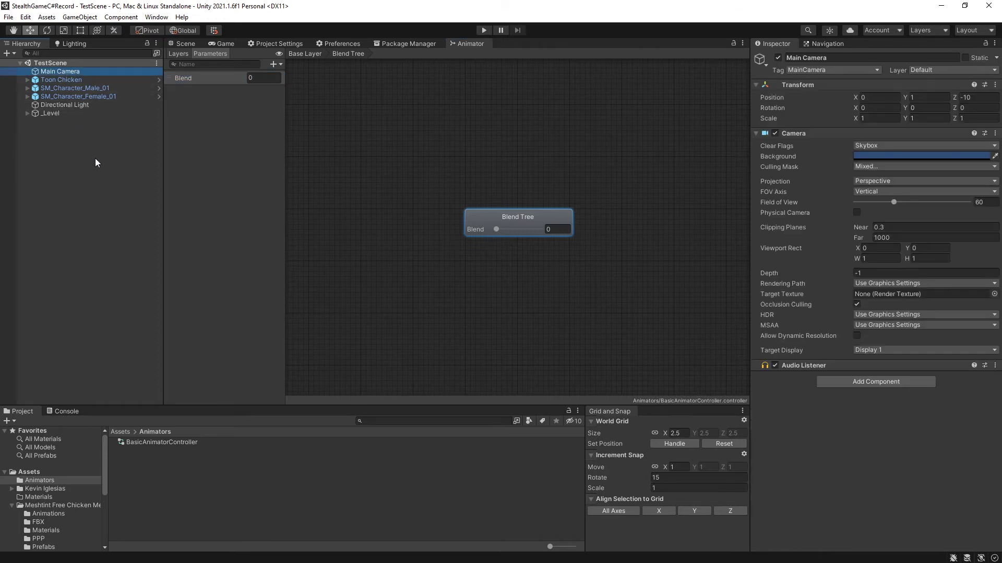
pyautogui.press('Return')
pyautogui.doubleClick(180, 78)
pyautogui.click(202, 99)
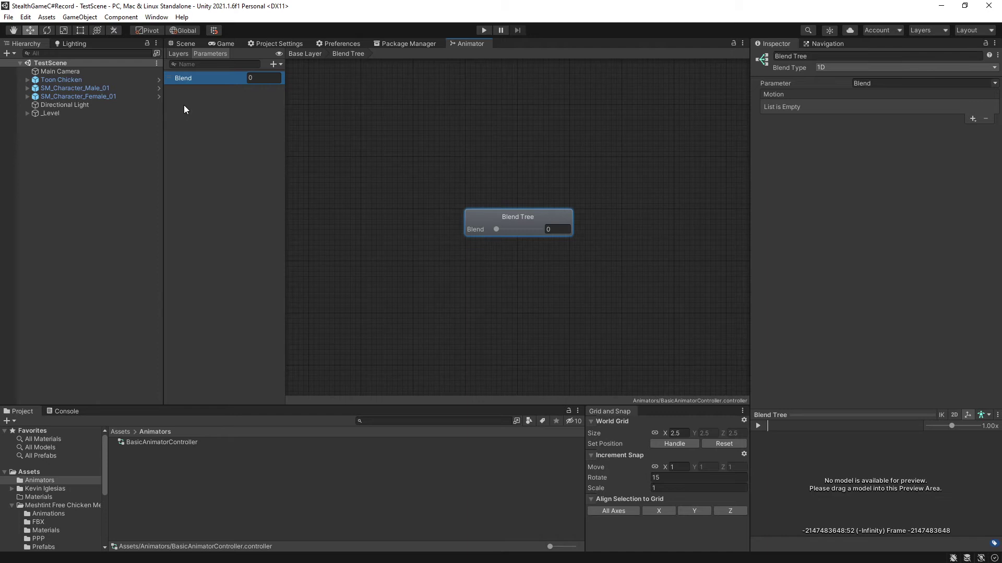
# Step: Rename the Blend parameter to MoveSpeed
pyautogui.doubleClick(199, 83)
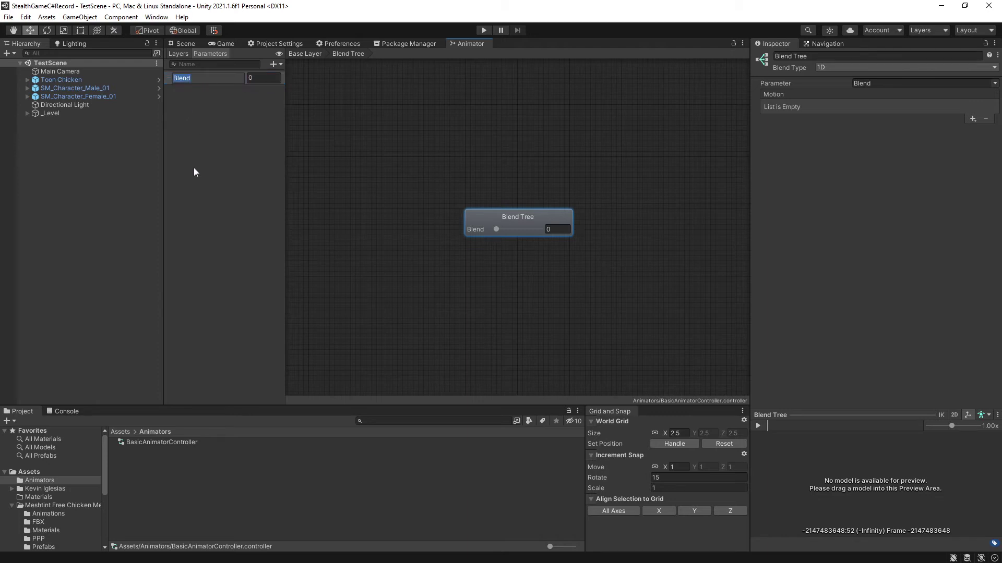
pyautogui.write('Mov')
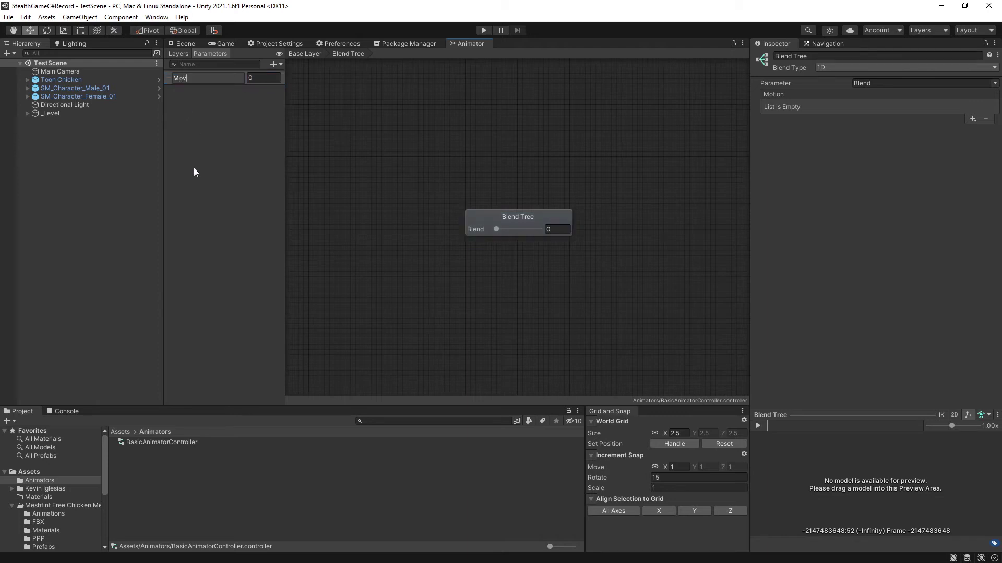
pyautogui.write('eSpeed')
pyautogui.press('Return')
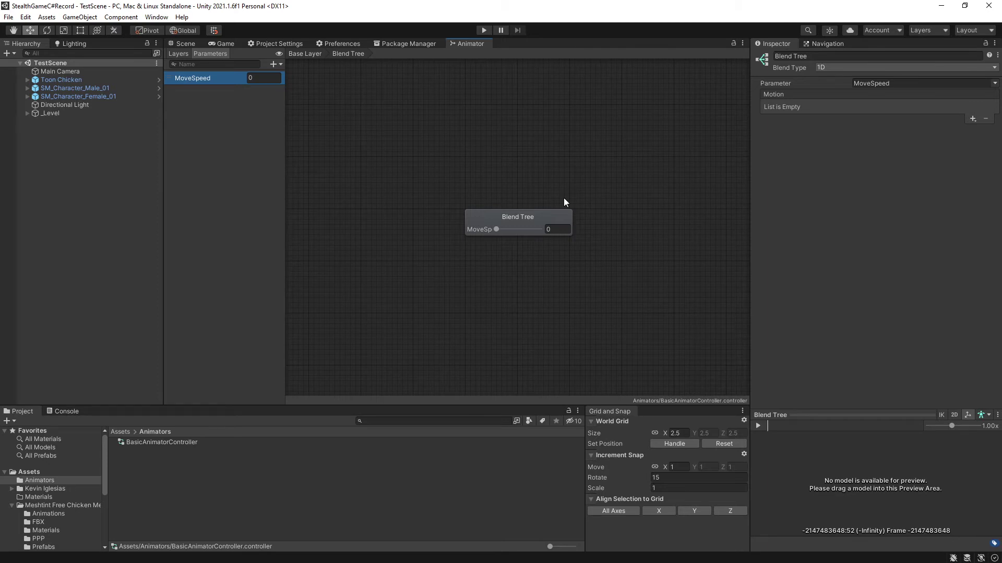
# Step: Add three empty motion fields to the Blend Tree's motion list
pyautogui.click(512, 219)
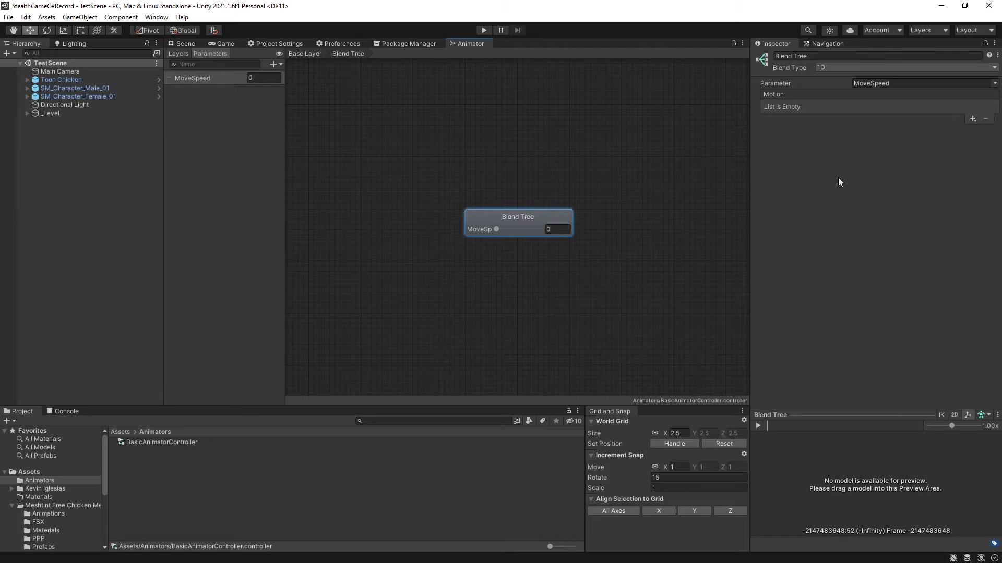
pyautogui.click(972, 119)
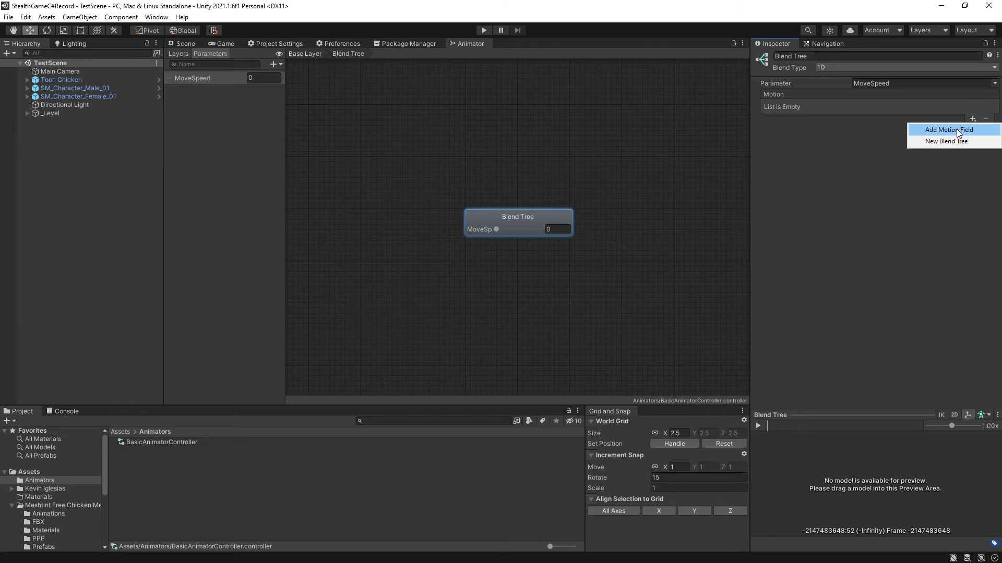
pyautogui.click(960, 130)
pyautogui.click(948, 130)
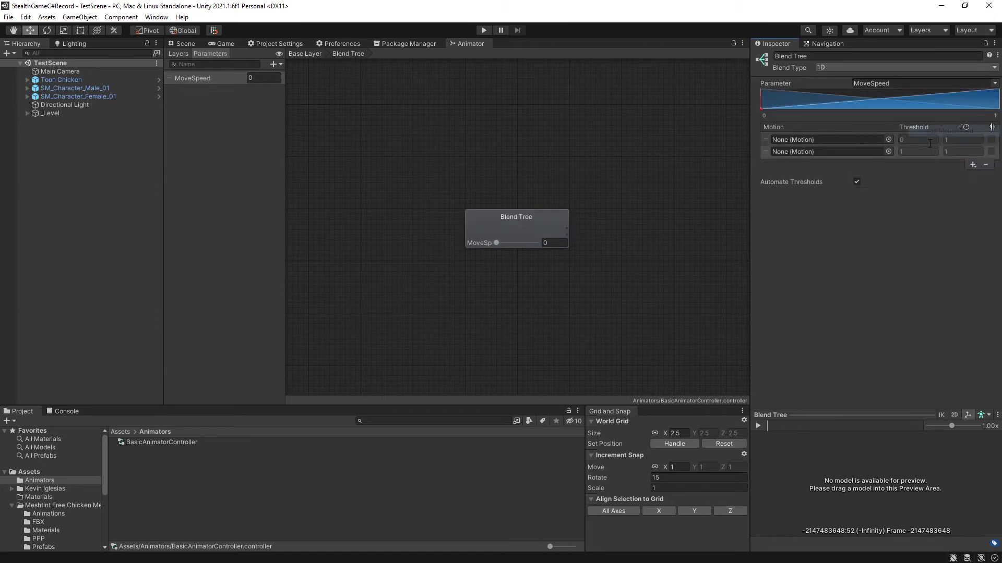
pyautogui.click(969, 166)
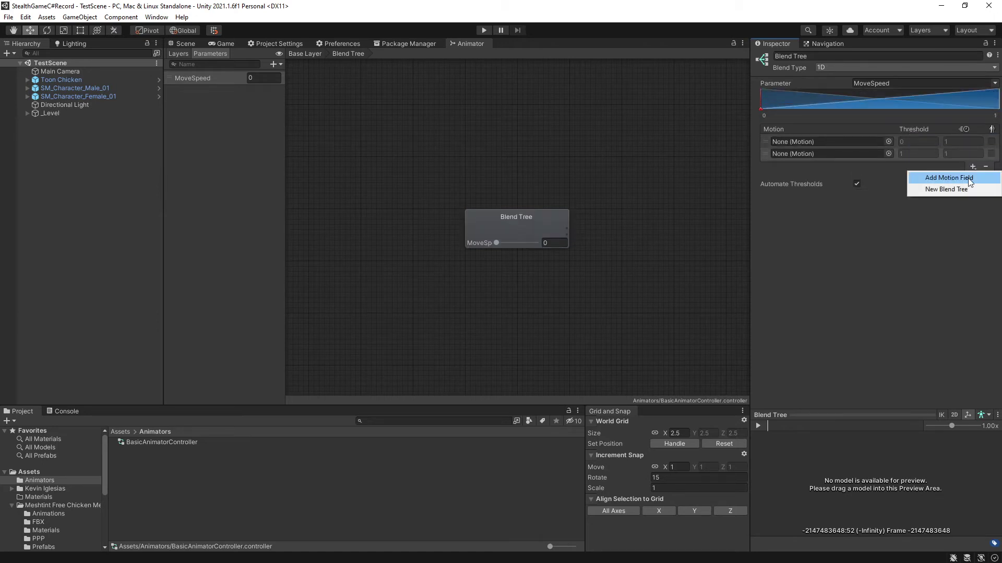
pyautogui.click(968, 177)
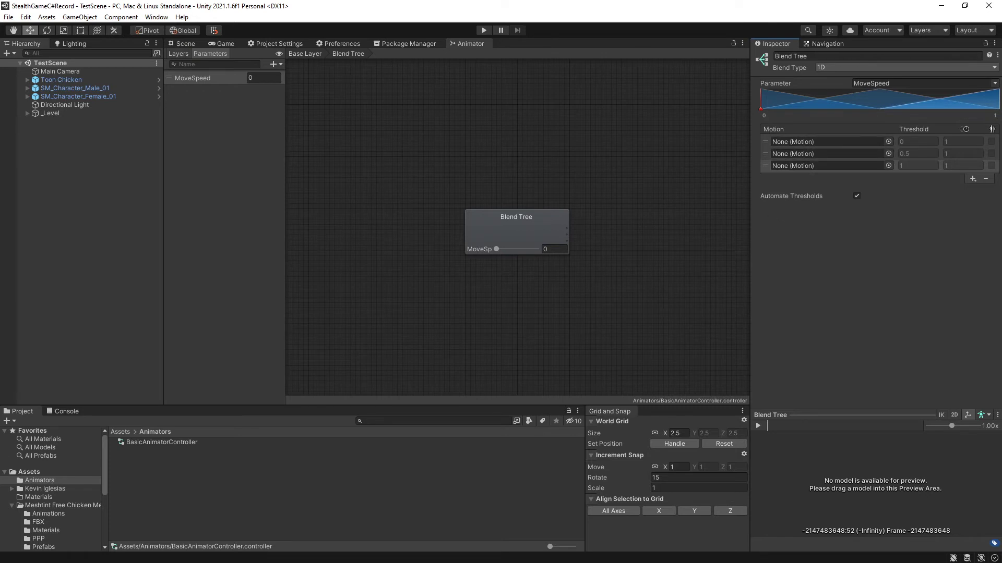
# Step: Find the BasicMotions@Idle01 clip in the Basic Motions Idles folder and assign it to the Blend Tree's second motion field
pyautogui.click(49, 490)
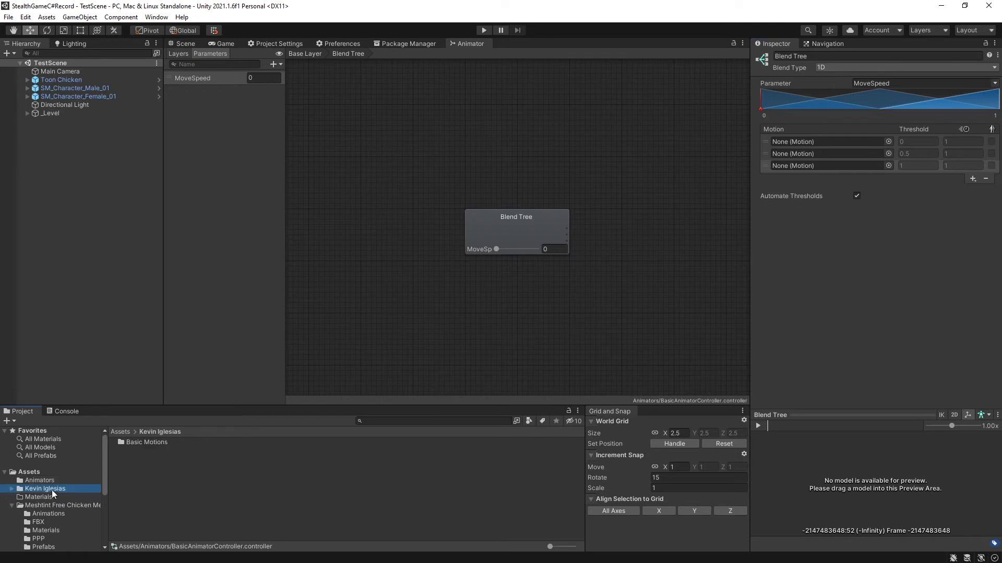
pyautogui.doubleClick(148, 443)
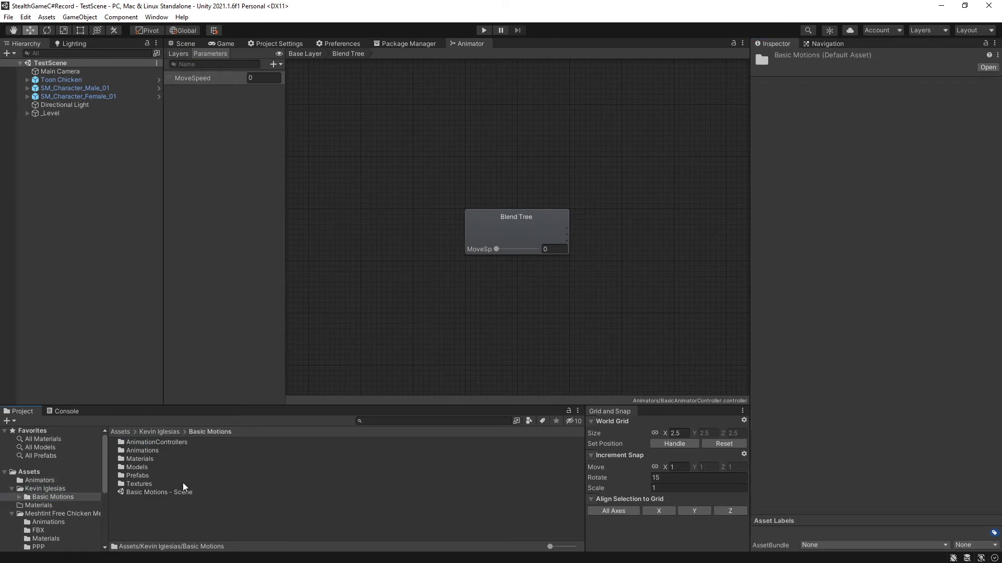
pyautogui.doubleClick(135, 452)
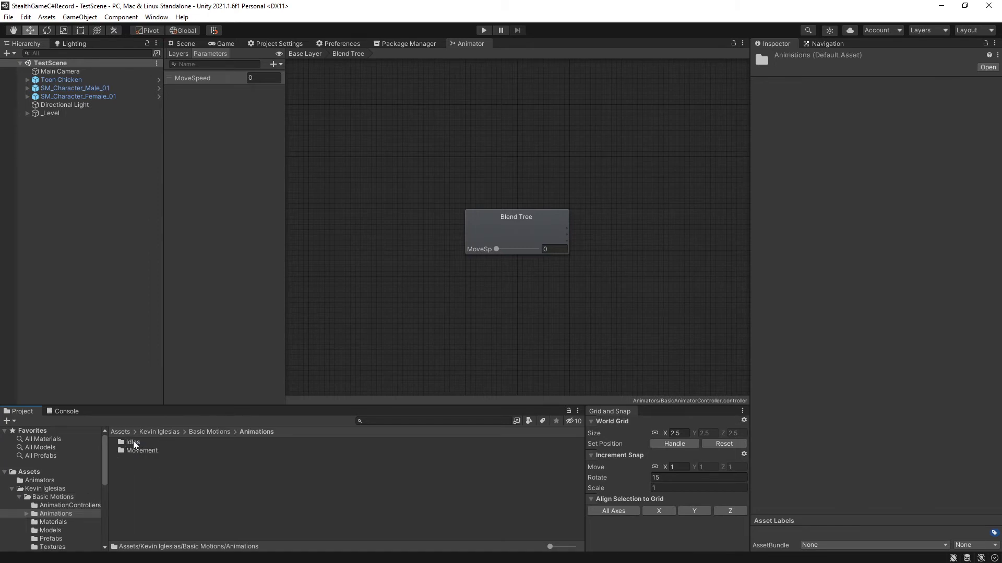
pyautogui.doubleClick(131, 443)
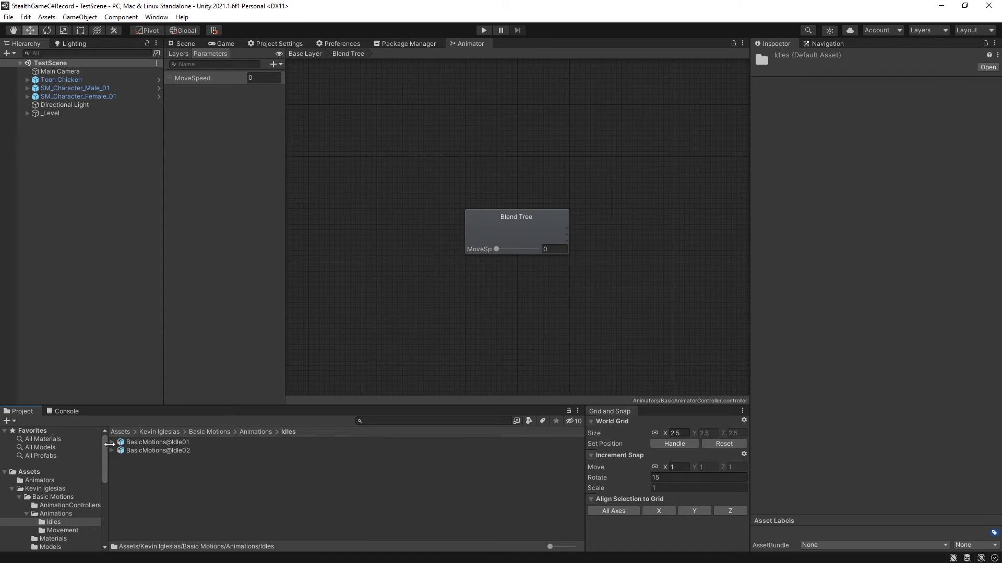
pyautogui.click(113, 444)
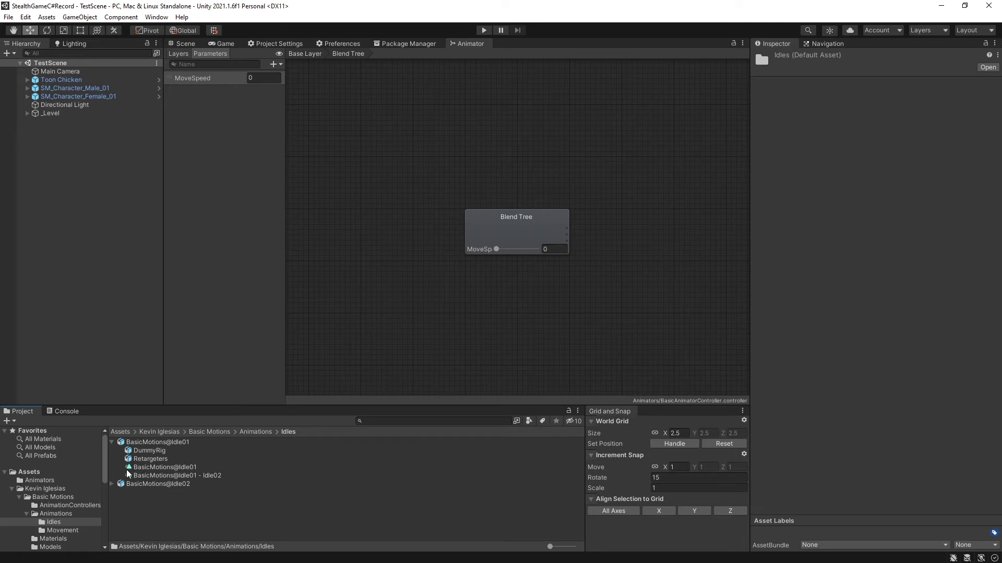
pyautogui.click(522, 227)
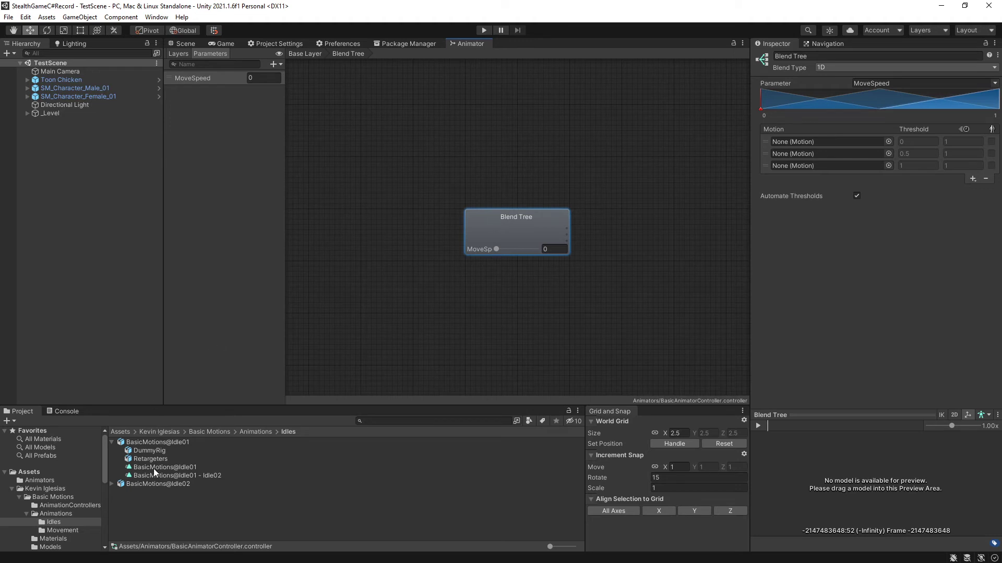
pyautogui.moveTo(153, 468); pyautogui.dragTo(837, 151)
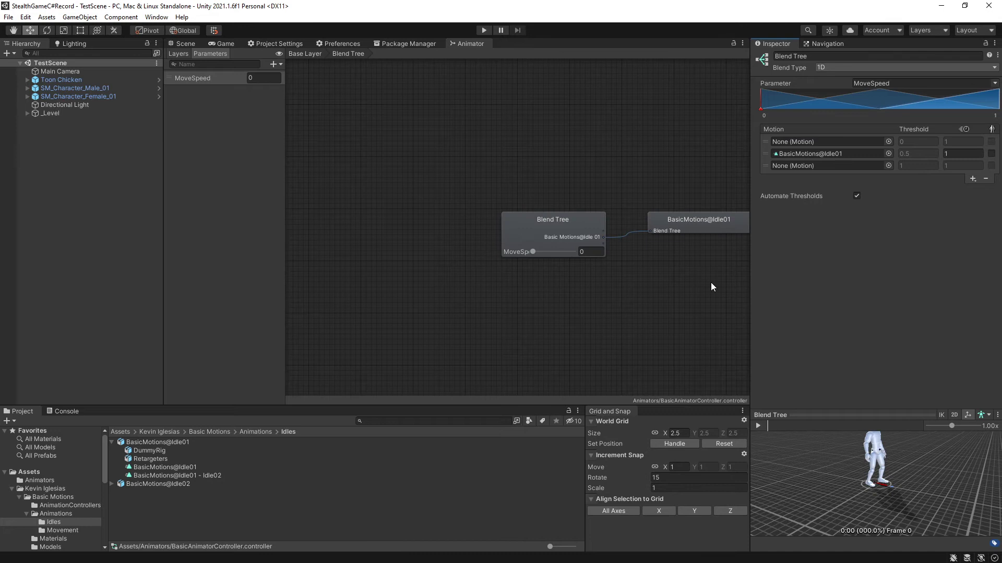
pyautogui.moveTo(765, 156)
pyautogui.mouseDown()
pyautogui.moveTo(765, 140)
pyautogui.moveTo(762, 167)
pyautogui.moveTo(755, 148)
pyautogui.mouseUp()
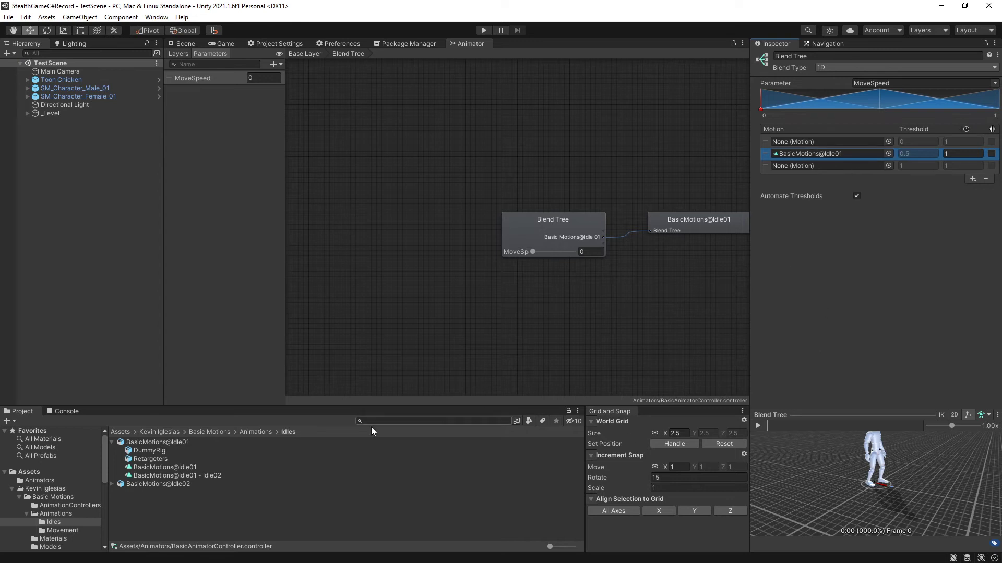
# Step: Open the Basic Motions Movement animations folder and expand BasicMotions@Run01, the version without [RM], to show its clips
pyautogui.click(258, 433)
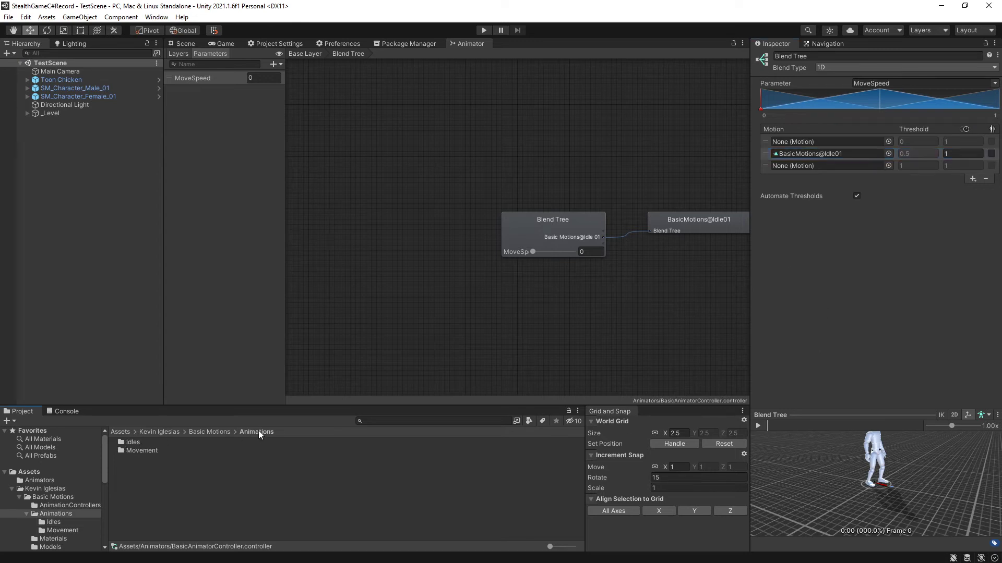
pyautogui.doubleClick(142, 452)
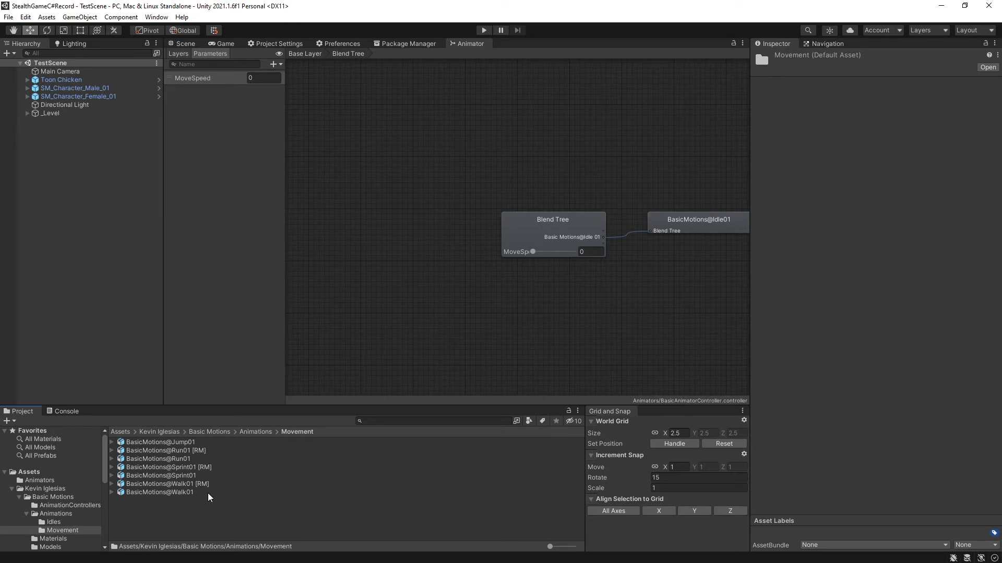
pyautogui.click(139, 461)
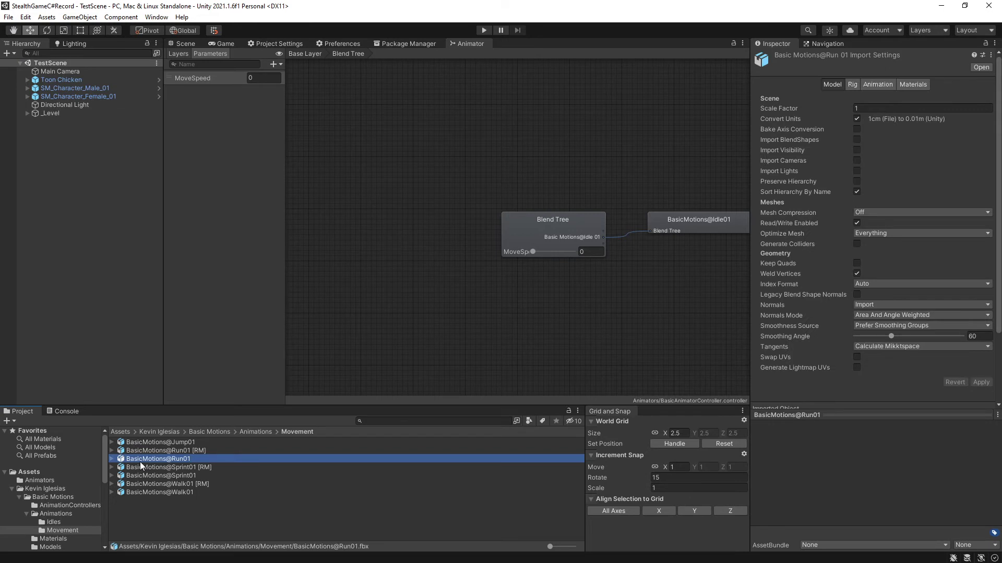
pyautogui.click(194, 451)
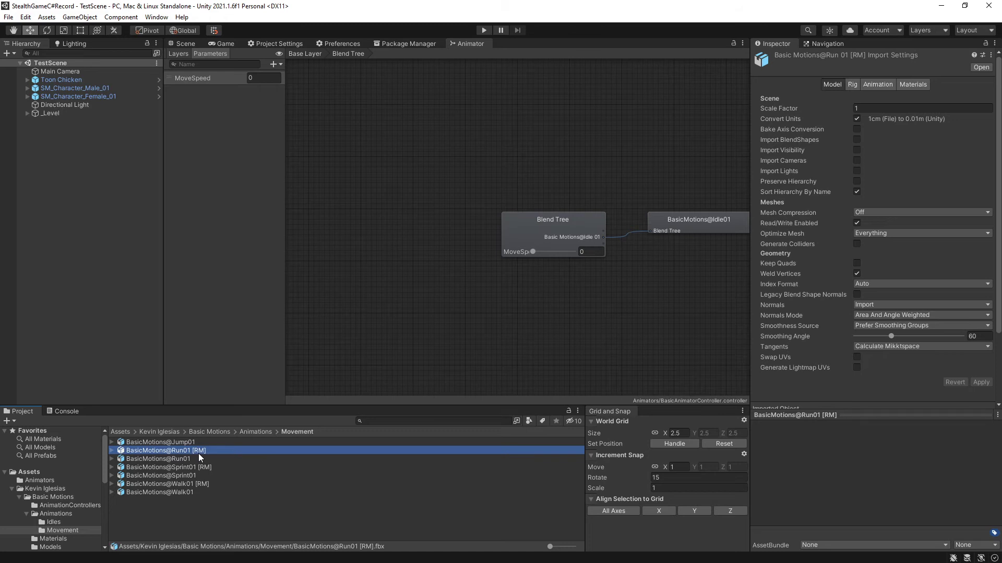
pyautogui.click(178, 459)
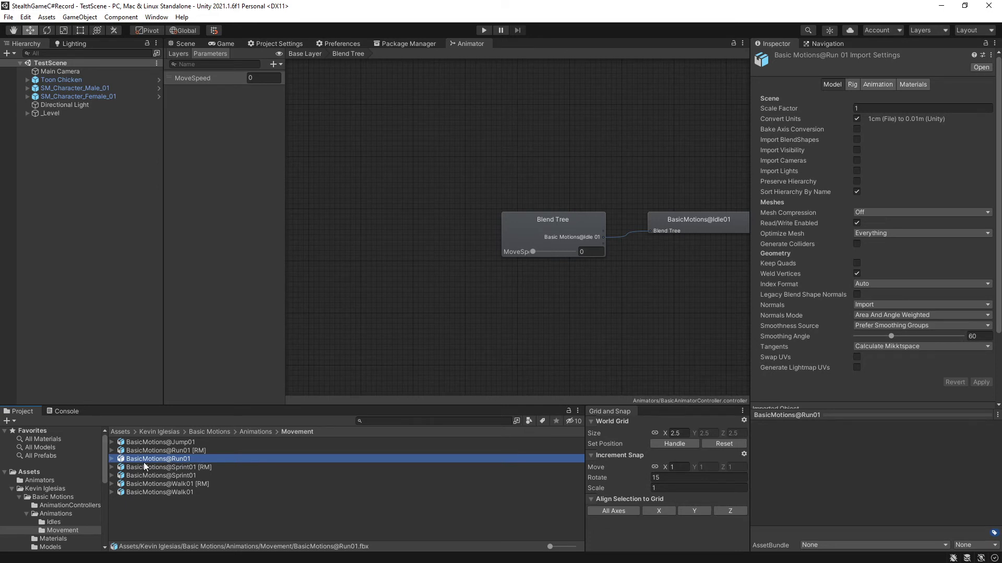
pyautogui.click(111, 459)
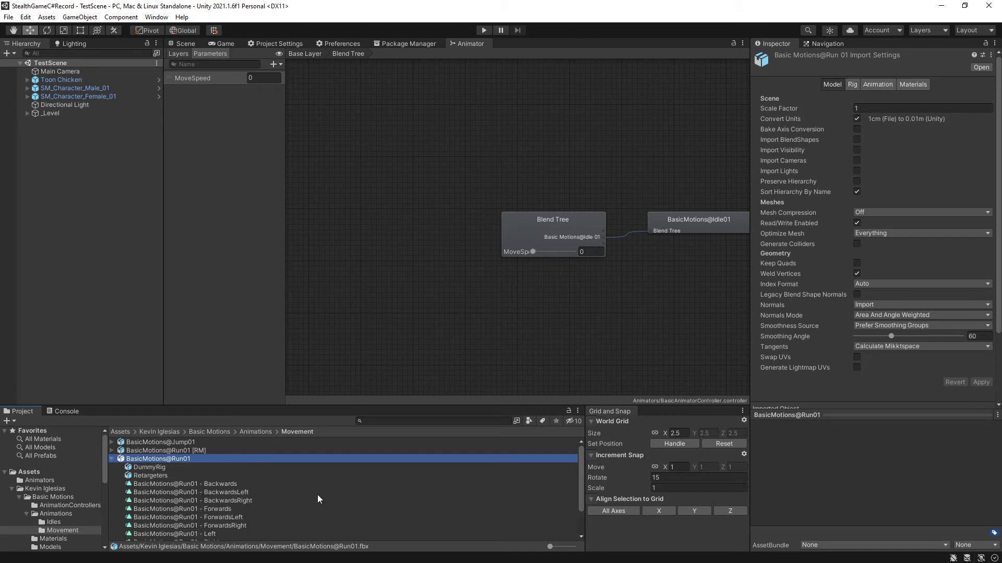
pyautogui.scroll(-3, 317, 494)
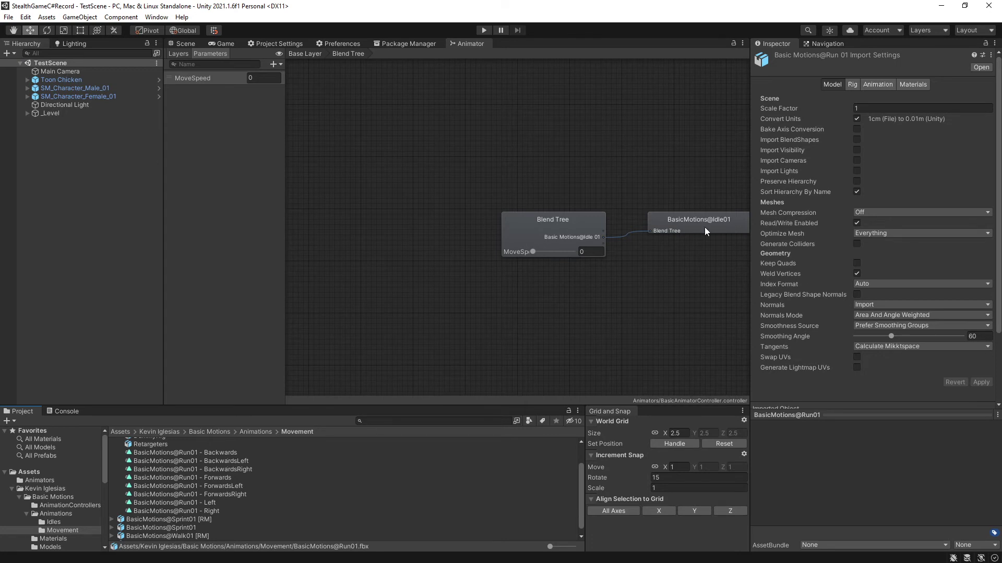
# Step: Assign the Run01 - Forwards clip to the Blend Tree's third motion field and Run01 - Backwards to the first
pyautogui.click(568, 223)
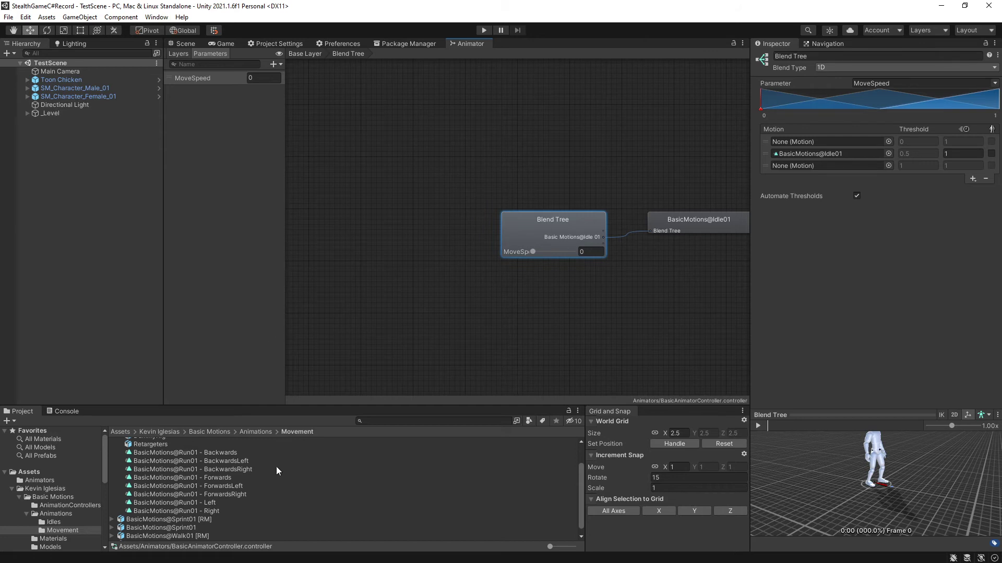
pyautogui.moveTo(214, 478); pyautogui.dragTo(809, 171)
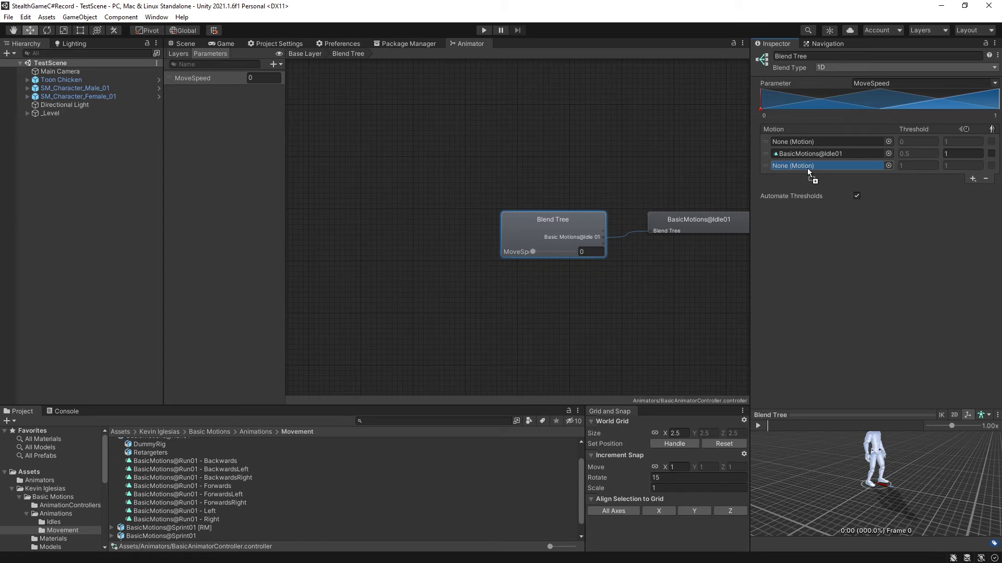
pyautogui.moveTo(808, 170); pyautogui.dragTo(807, 168)
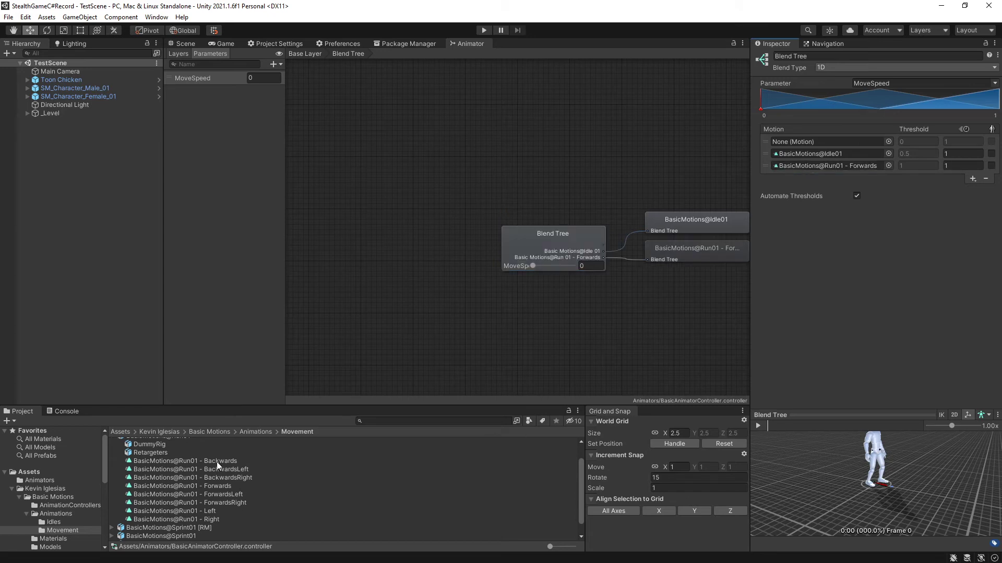
pyautogui.moveTo(217, 462); pyautogui.dragTo(834, 144)
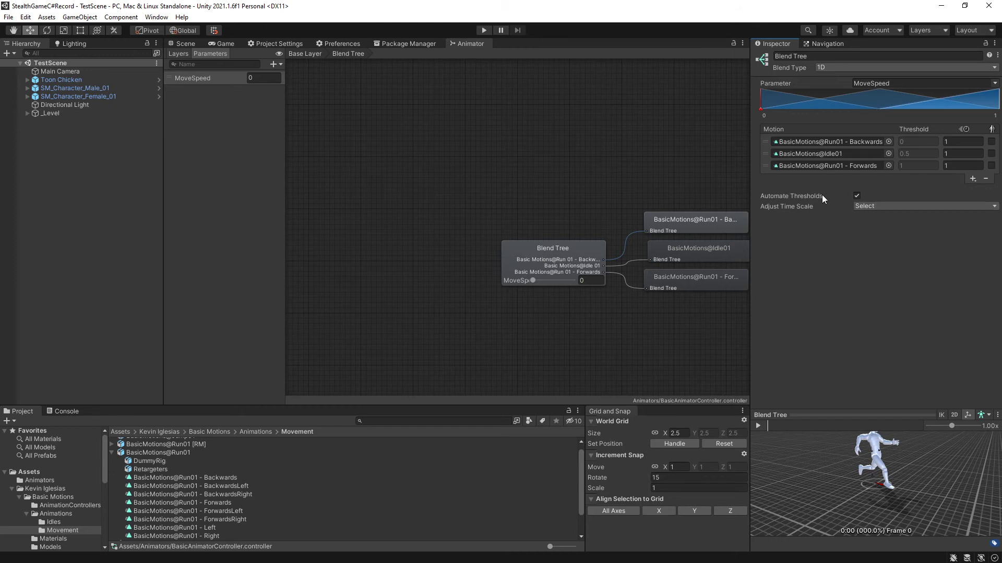
# Step: Disable Automate Thresholds and set the threshold of Run01 - Backwards to -1 and of Idle01 to 0
pyautogui.click(857, 196)
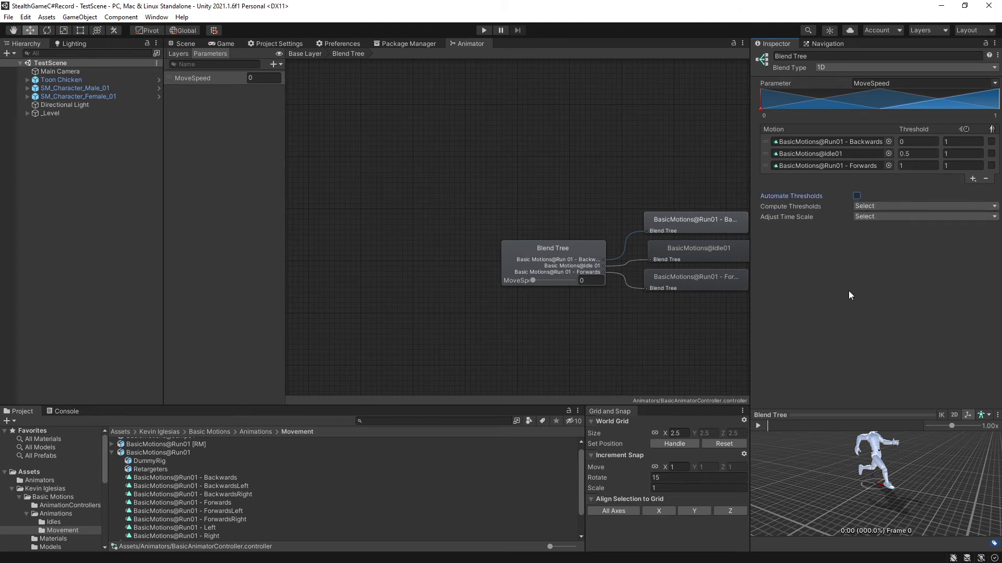
pyautogui.click(911, 142)
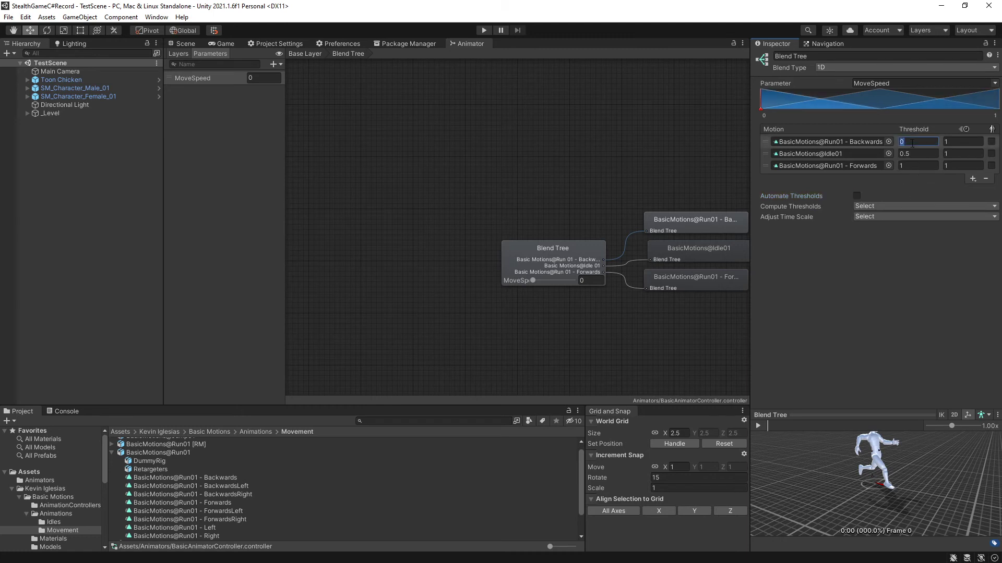
pyautogui.write('-1')
pyautogui.press('Tab')
pyautogui.write('0')
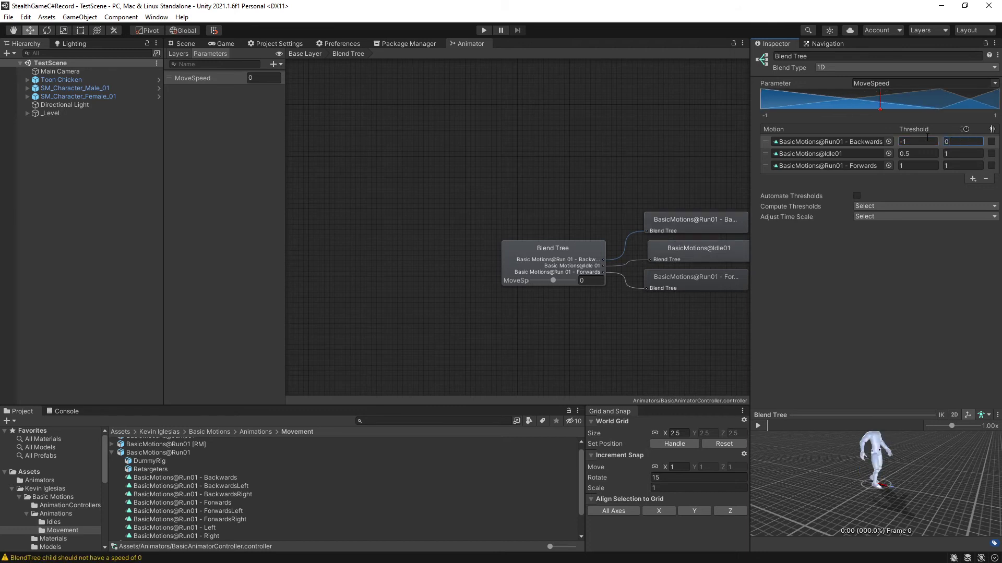
pyautogui.press('BackSpace')
pyautogui.write('1')
pyautogui.click(921, 151)
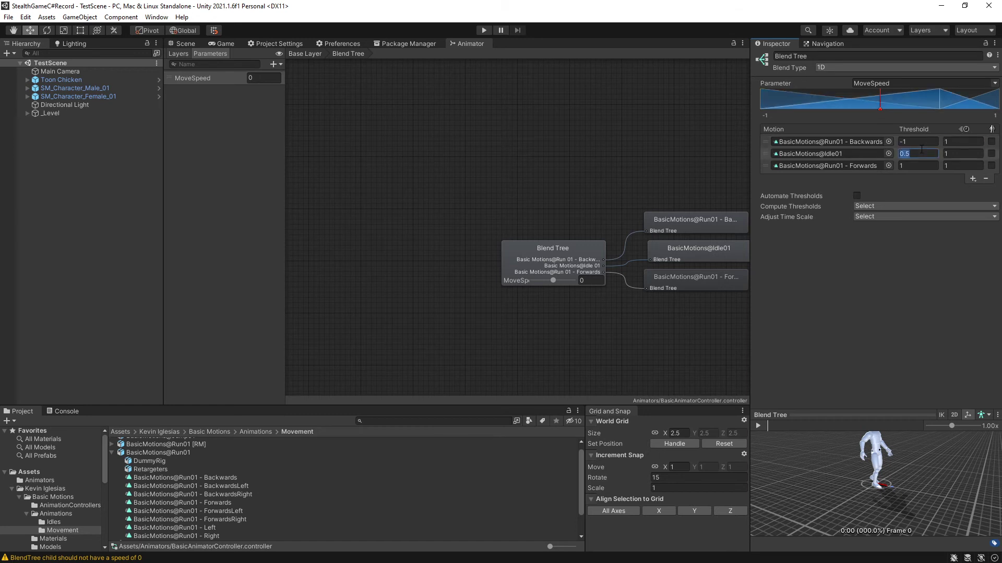
pyautogui.write('0')
pyautogui.click(920, 166)
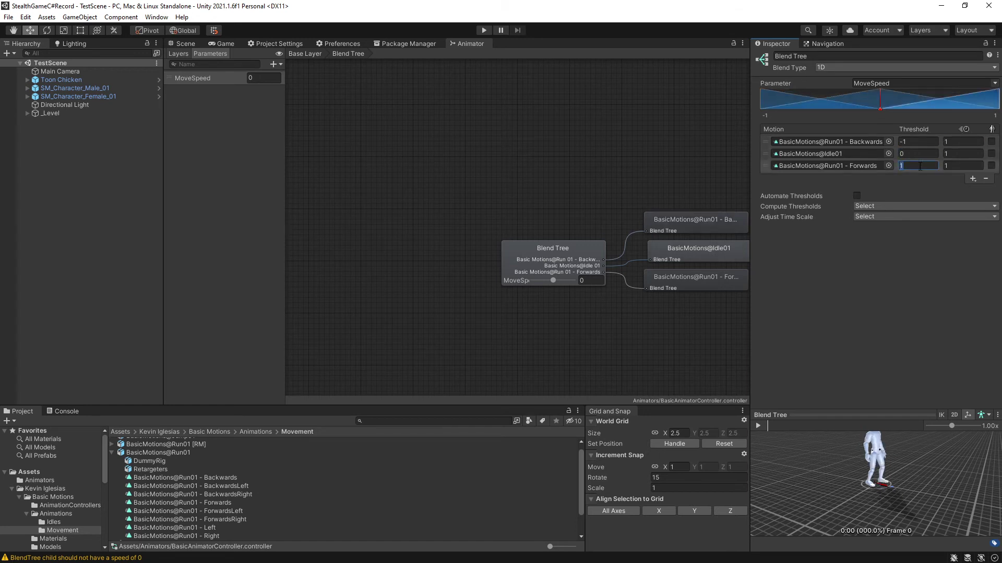
pyautogui.click(872, 336)
# Step: Enlarge the Blend Tree preview and frame the whole character model in it
pyautogui.moveTo(790, 415); pyautogui.dragTo(790, 374)
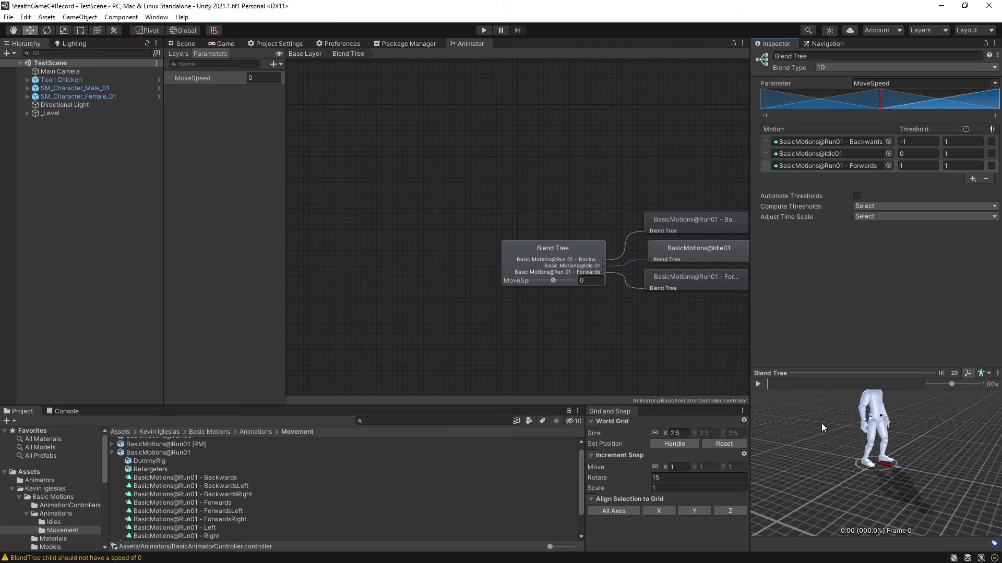
pyautogui.moveTo(821, 424); pyautogui.dragTo(878, 481)
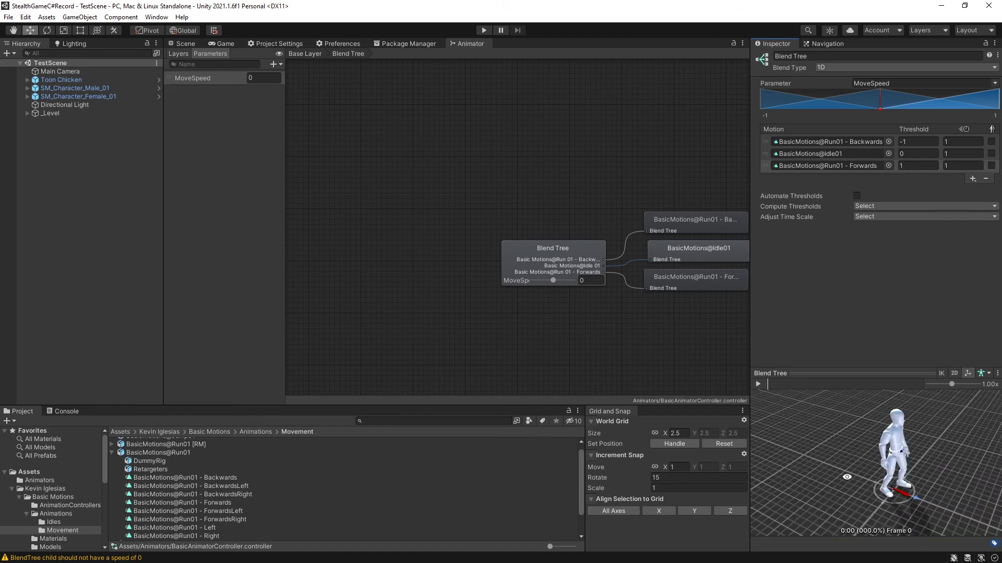
pyautogui.moveTo(847, 477); pyautogui.dragTo(803, 477)
pyautogui.moveTo(827, 440); pyautogui.dragTo(818, 472, button='middle')
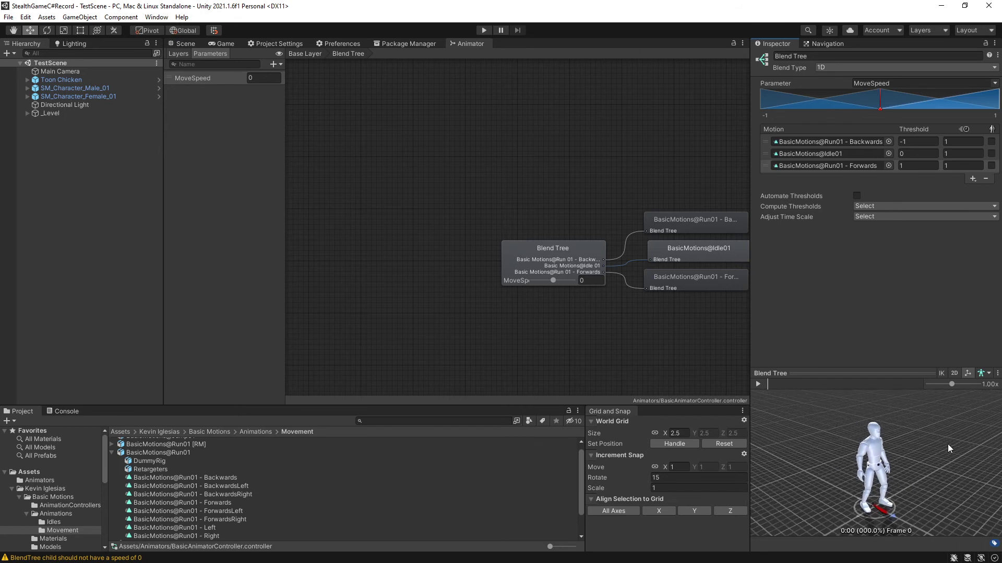
# Step: Play the Blend Tree preview, sweep MoveSpeed down to -1 and back to 0, and stop the preview
pyautogui.click(759, 384)
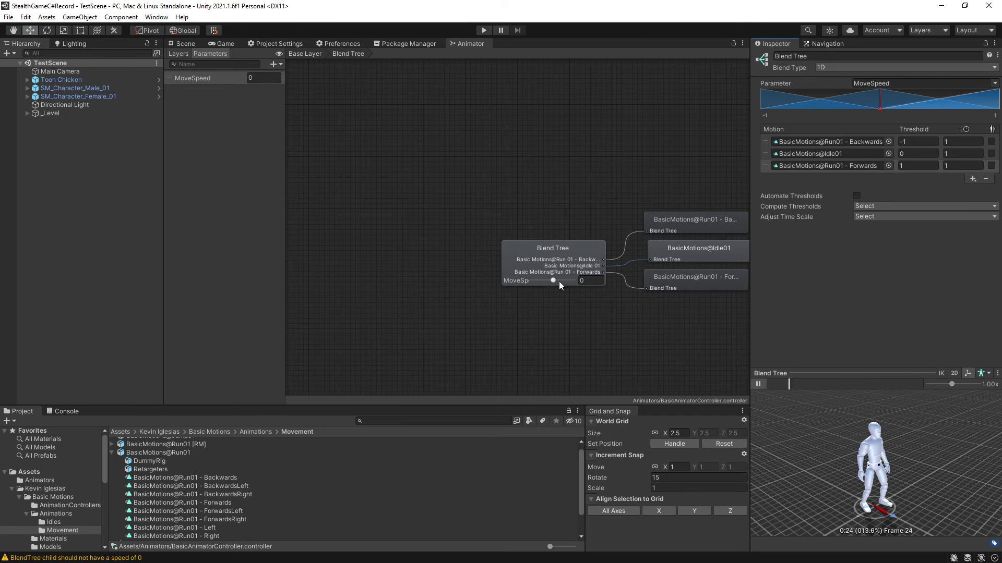
pyautogui.moveTo(553, 280); pyautogui.dragTo(524, 290)
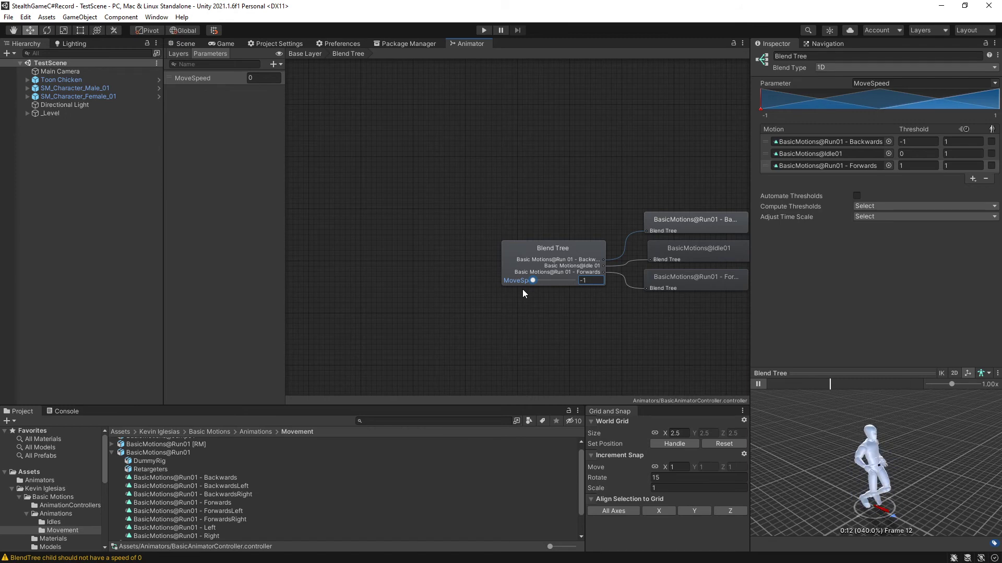
pyautogui.moveTo(522, 289)
pyautogui.mouseDown()
pyautogui.moveTo(577, 283)
pyautogui.moveTo(553, 293)
pyautogui.mouseUp()
pyautogui.click(586, 281)
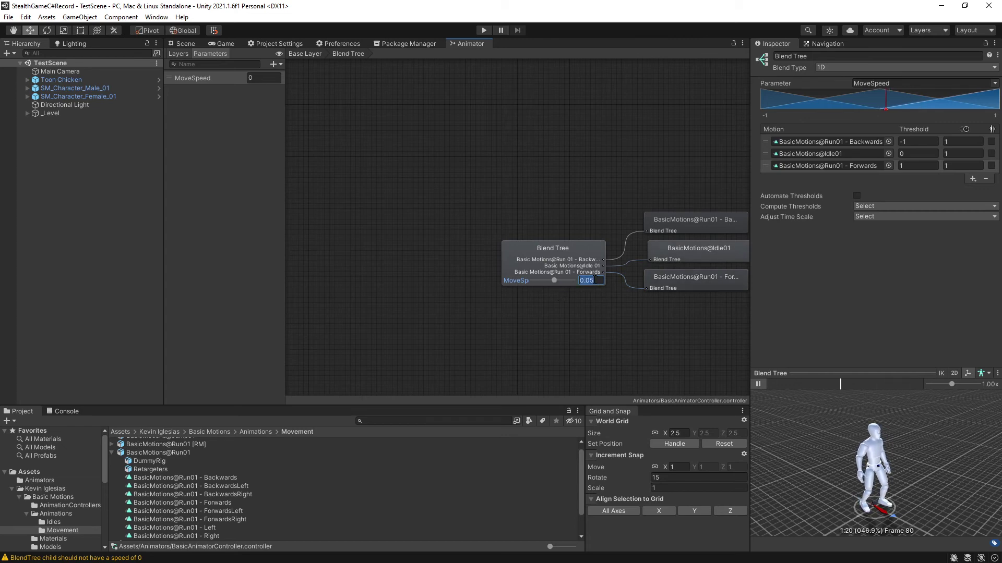
pyautogui.write('0')
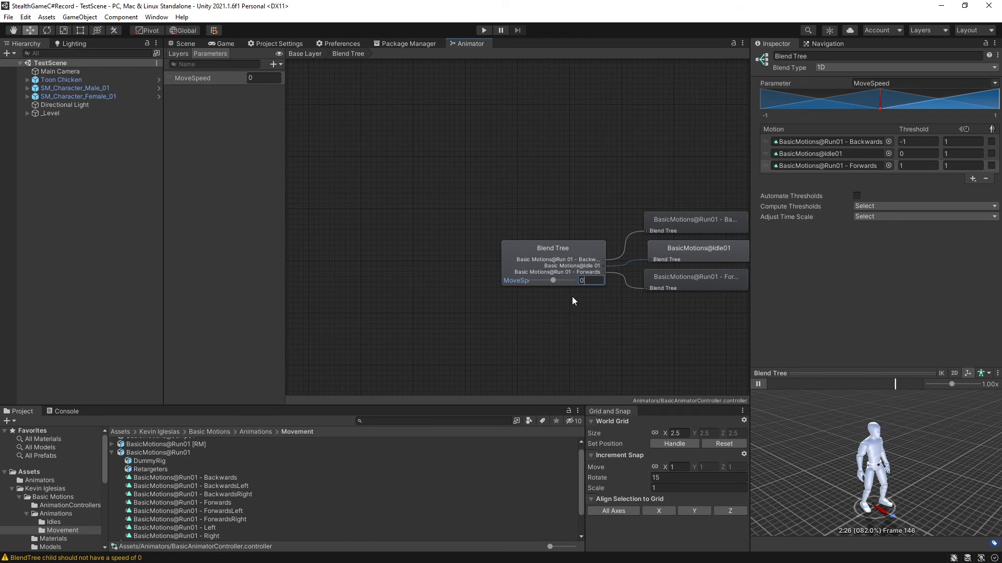
pyautogui.click(758, 384)
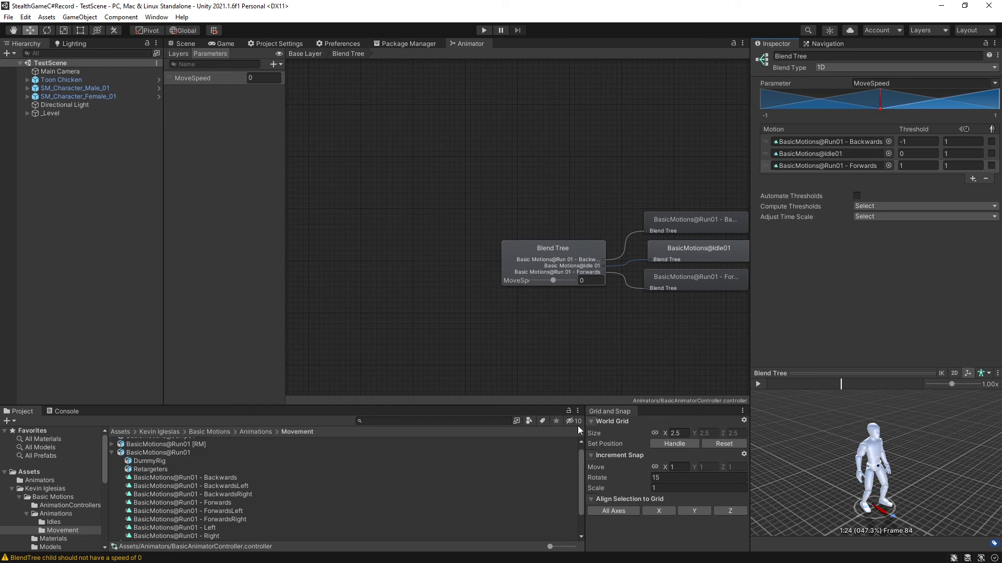
# Step: Return to the Assets root folder, bring all Blend Tree nodes into view and review the available Blend Type options, keeping 1D
pyautogui.click(126, 433)
pyautogui.moveTo(539, 320); pyautogui.dragTo(419, 344, button='middle')
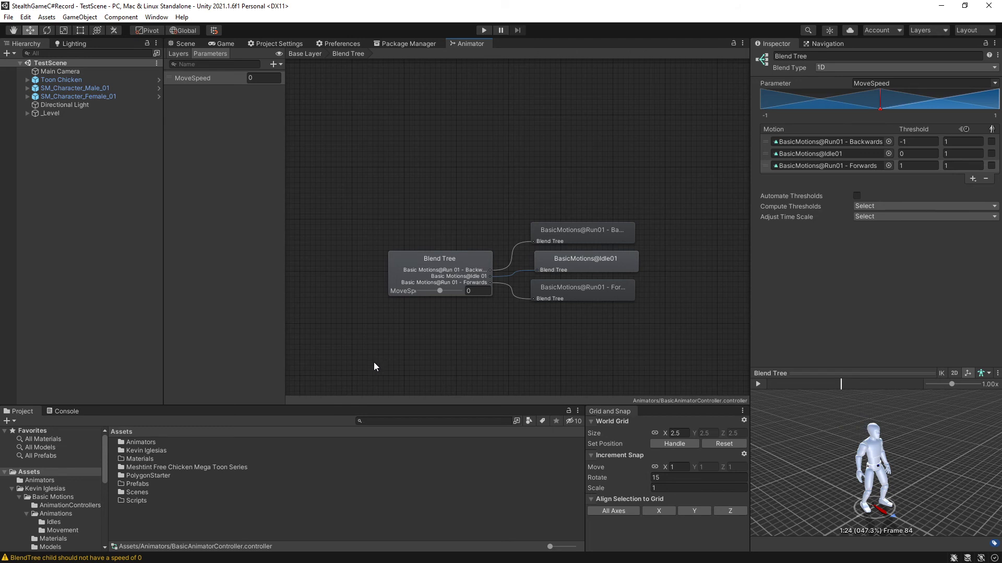
pyautogui.click(828, 67)
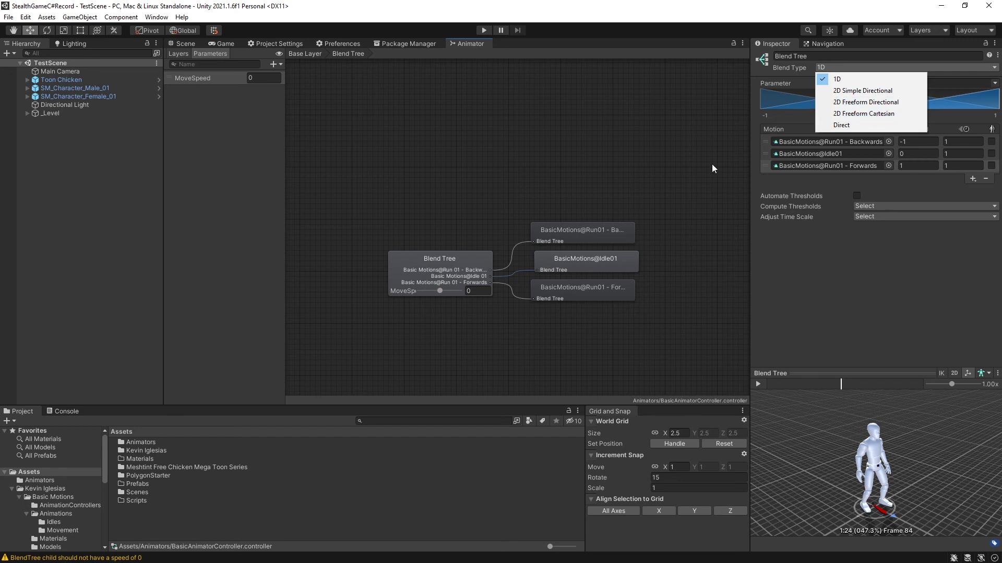
pyautogui.click(625, 159)
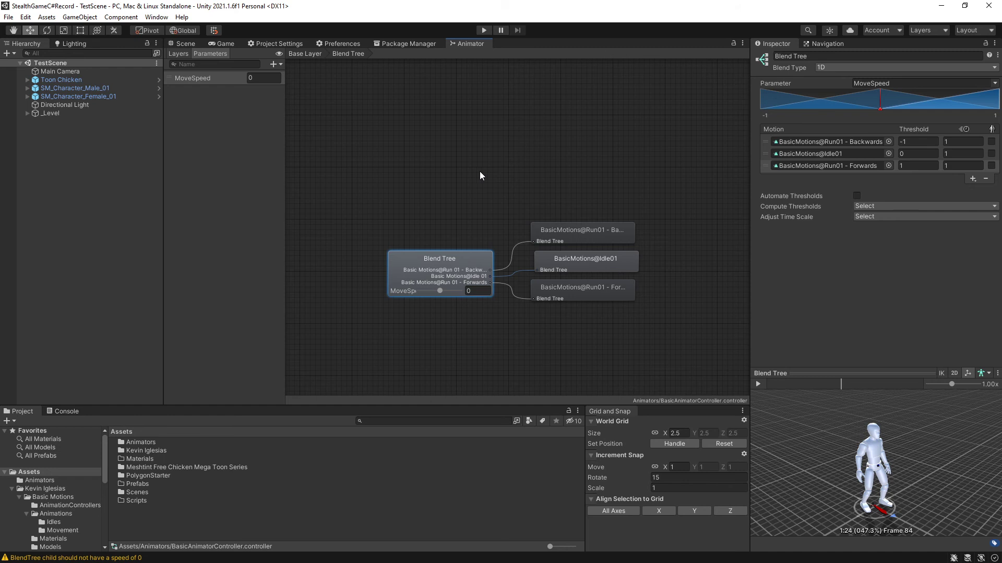
# Step: In the scene, rename SM_Character_Female_01 as Player and assign BasicAnimatorController as its Animator's controller
pyautogui.click(184, 44)
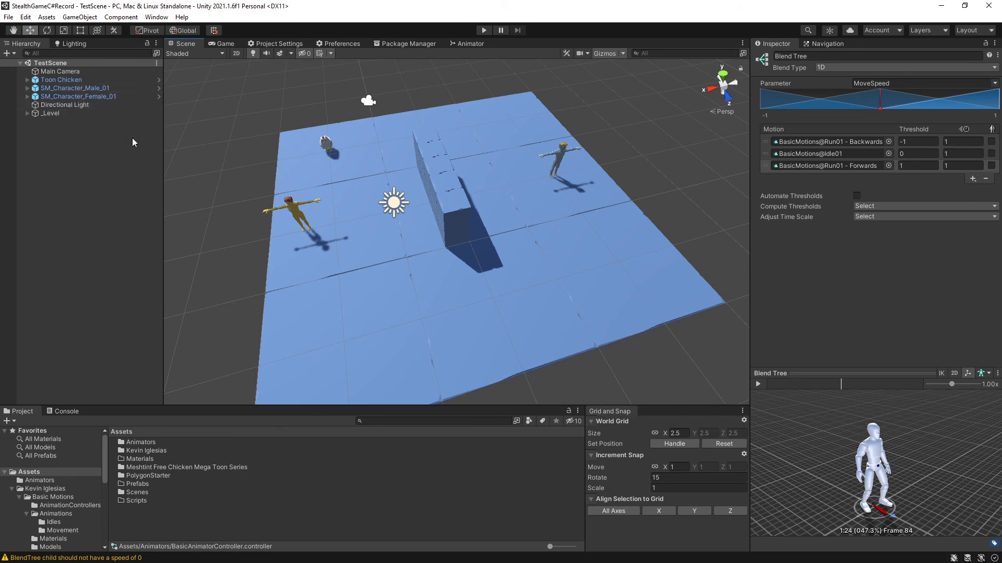
pyautogui.click(94, 98)
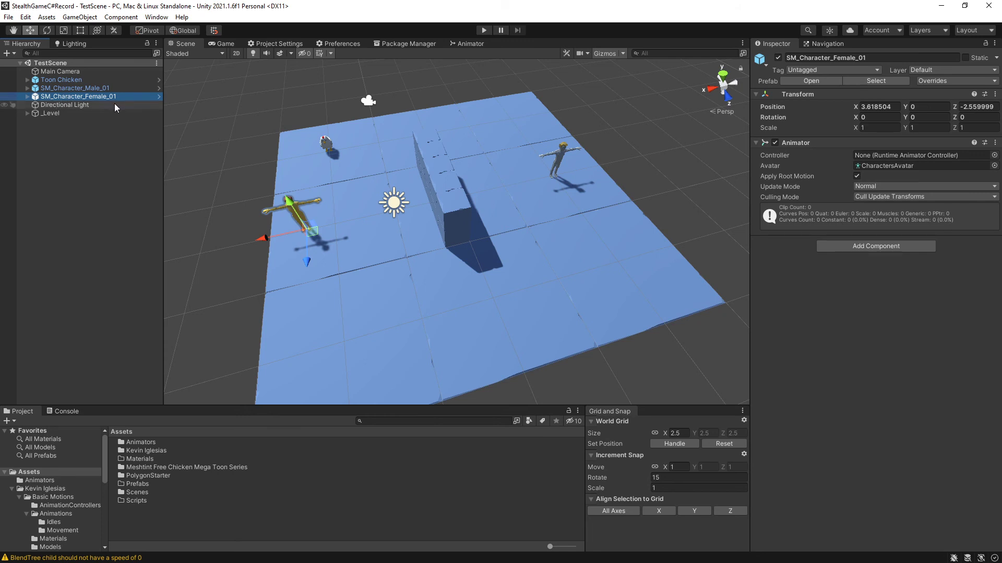
pyautogui.press('F2')
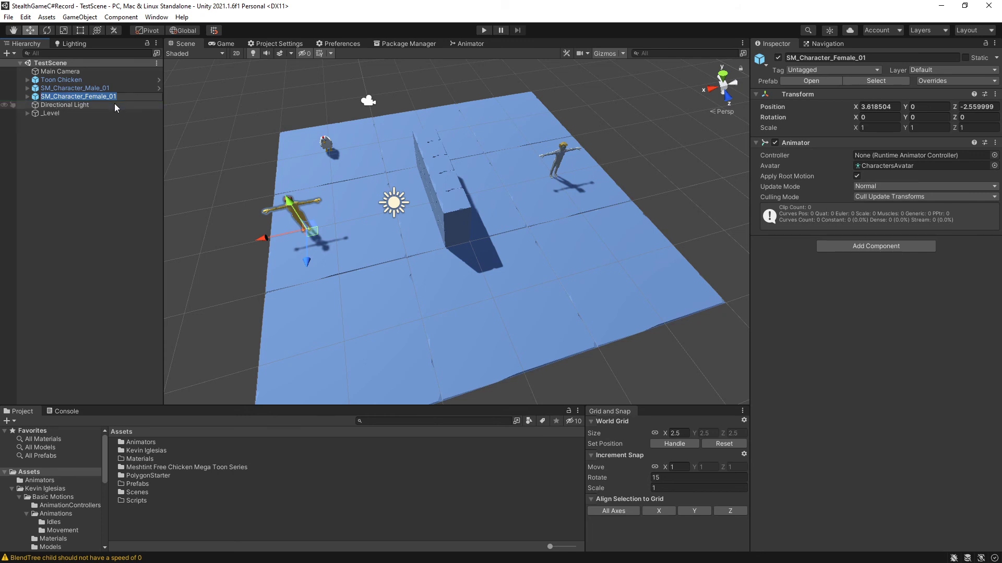
pyautogui.write('Player')
pyautogui.press('Return')
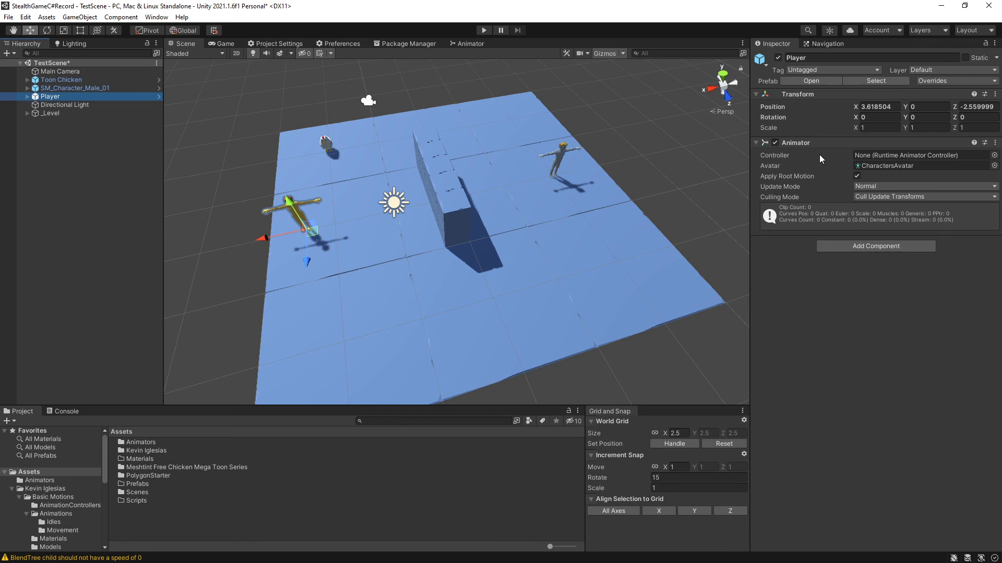
pyautogui.click(994, 155)
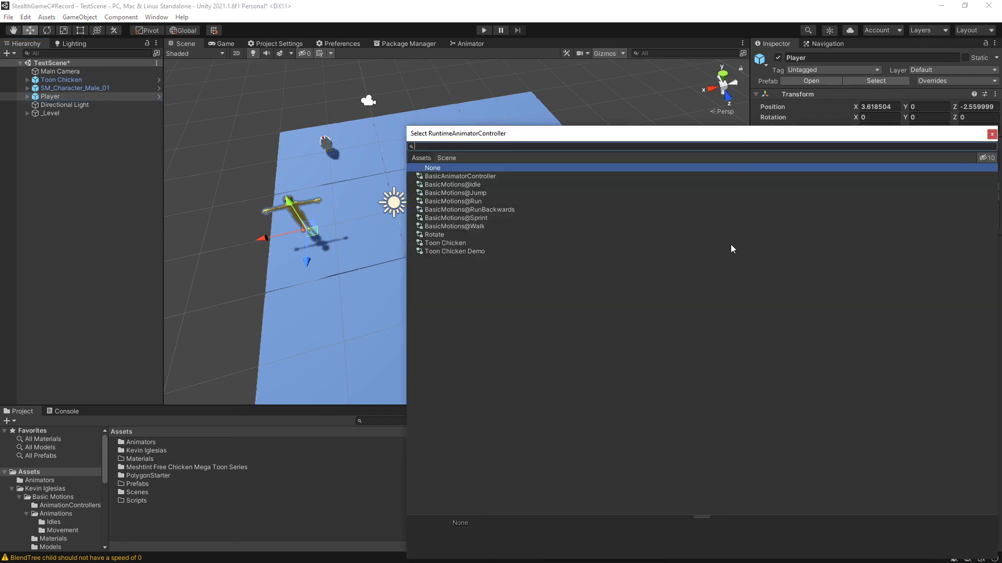
pyautogui.click(442, 177)
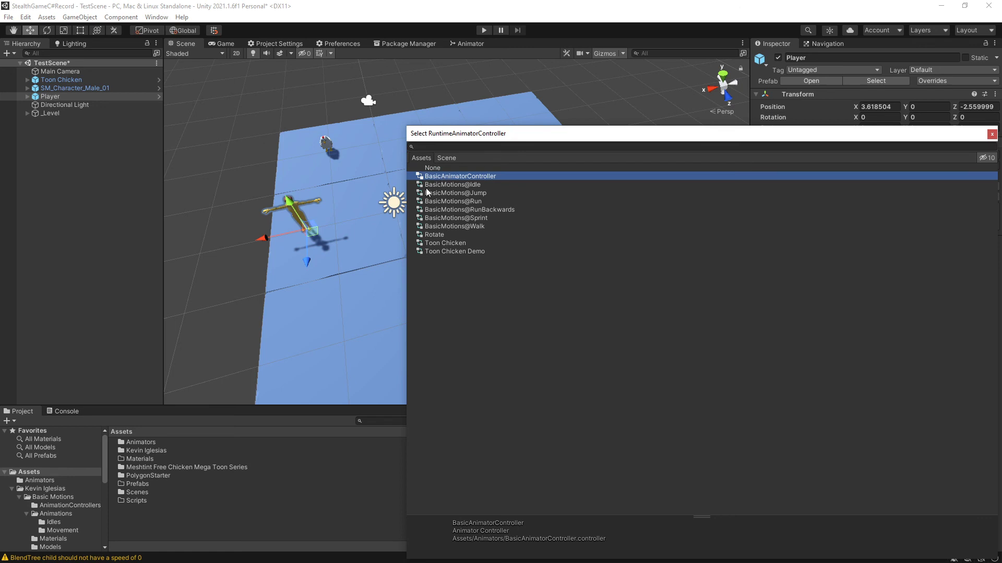
pyautogui.doubleClick(480, 176)
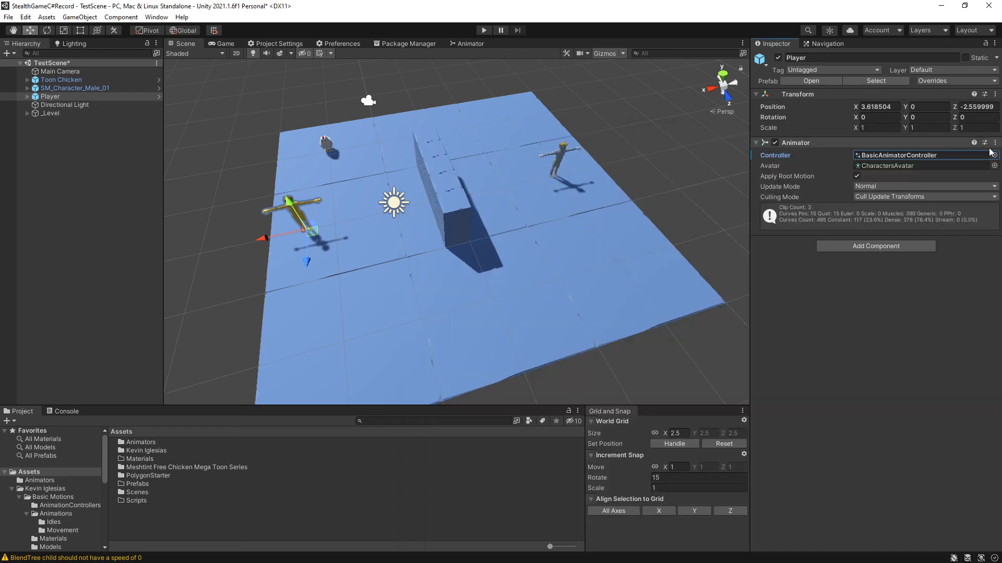
# Step: Rename SM_Character_Male_01 as Enemy and assign BasicAnimatorController as its Animator's controller
pyautogui.click(94, 88)
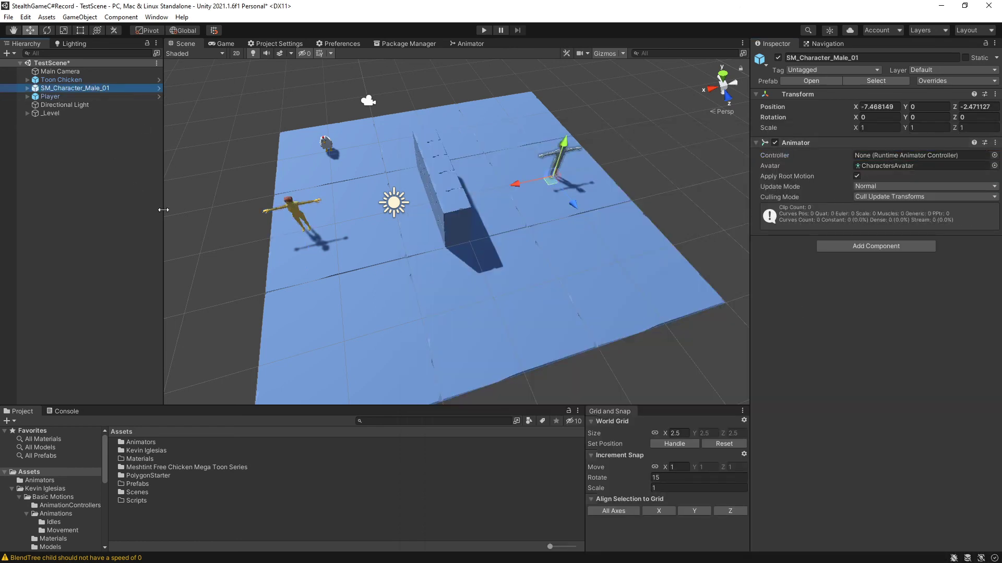
pyautogui.press('F2')
pyautogui.write('E')
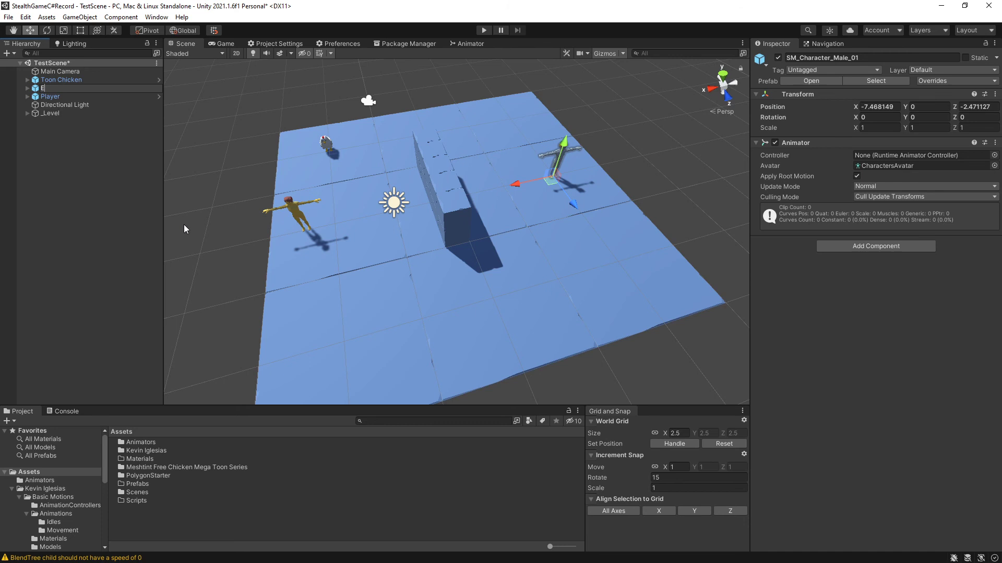
pyautogui.write('nemy')
pyautogui.press('Return')
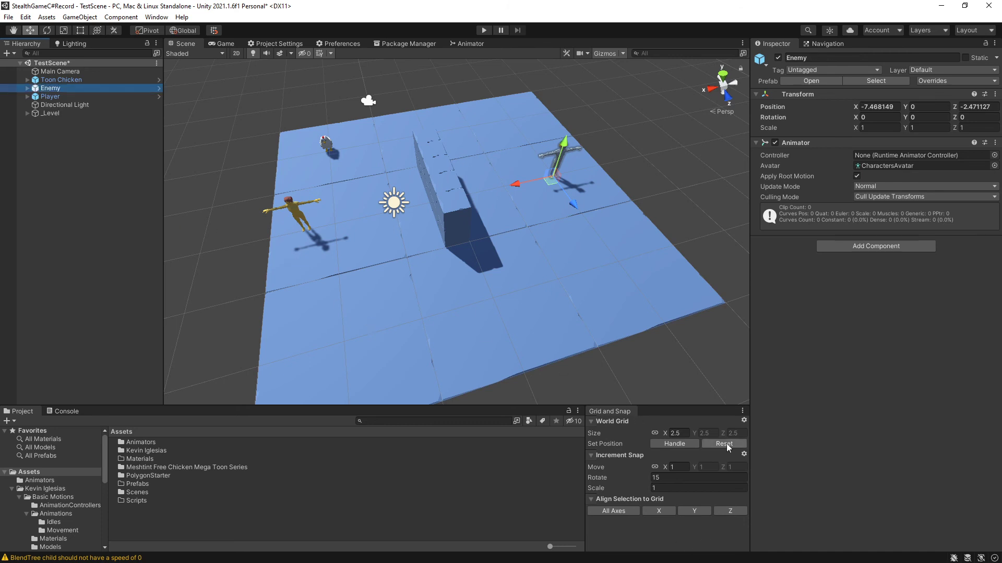
pyautogui.click(994, 154)
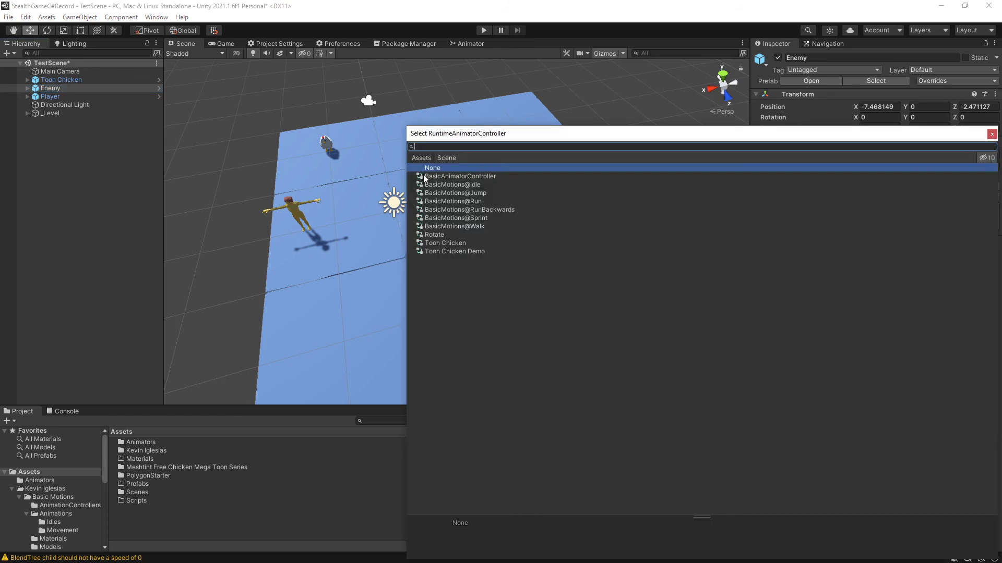
pyautogui.doubleClick(452, 176)
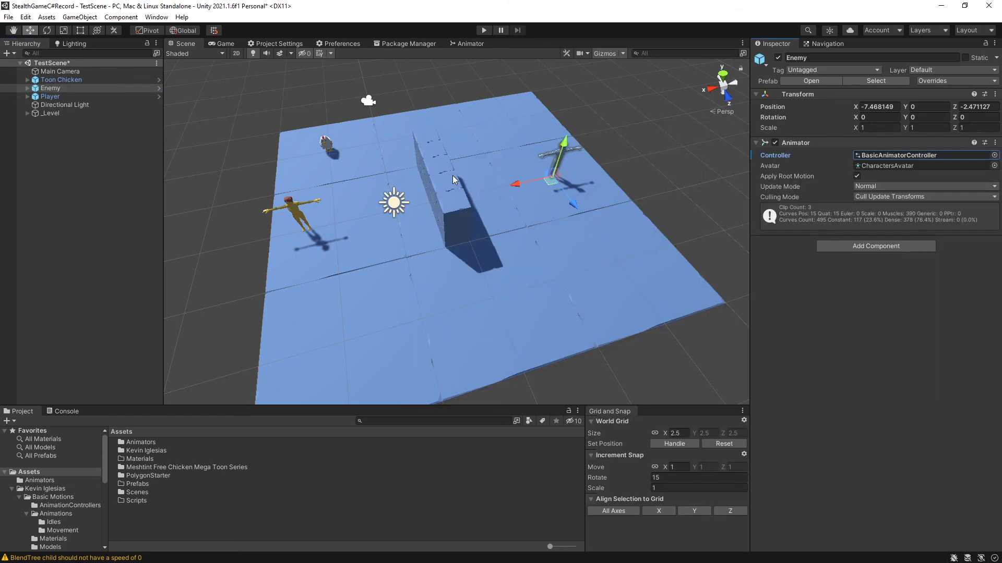
# Step: Run the scene in the Game view to check the characters' idle animations, and stop play mode
pyautogui.click(220, 43)
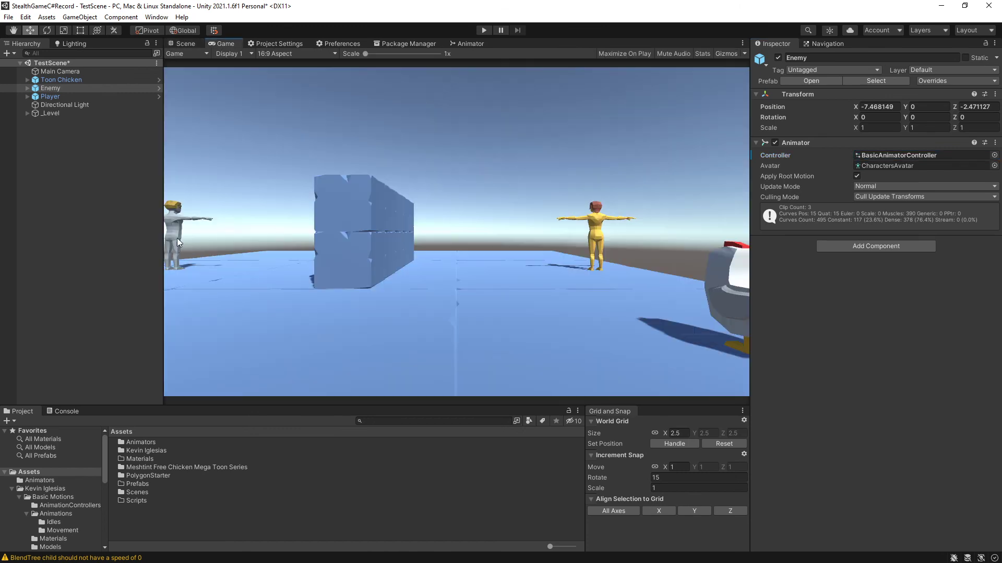
pyautogui.click(484, 30)
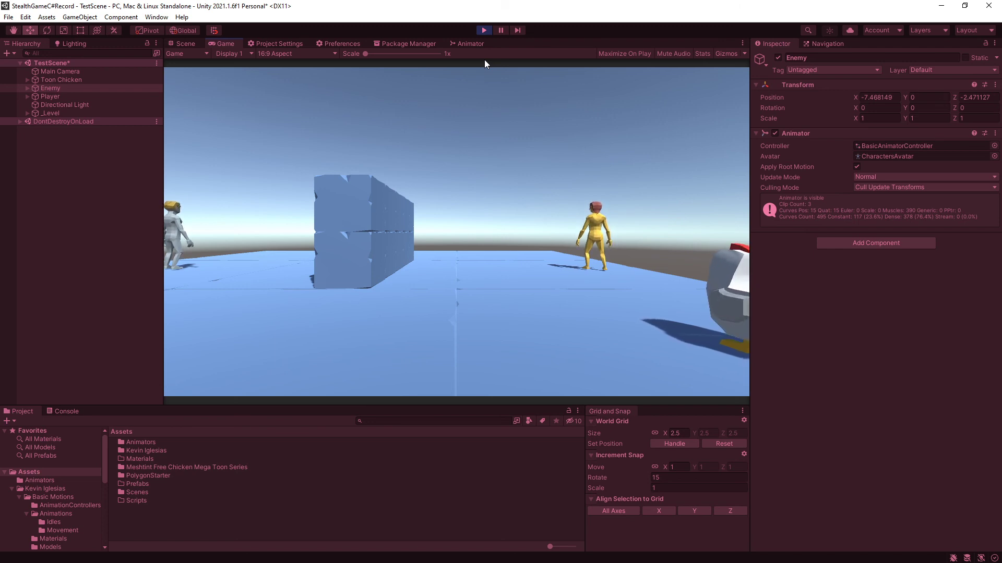
pyautogui.click(484, 32)
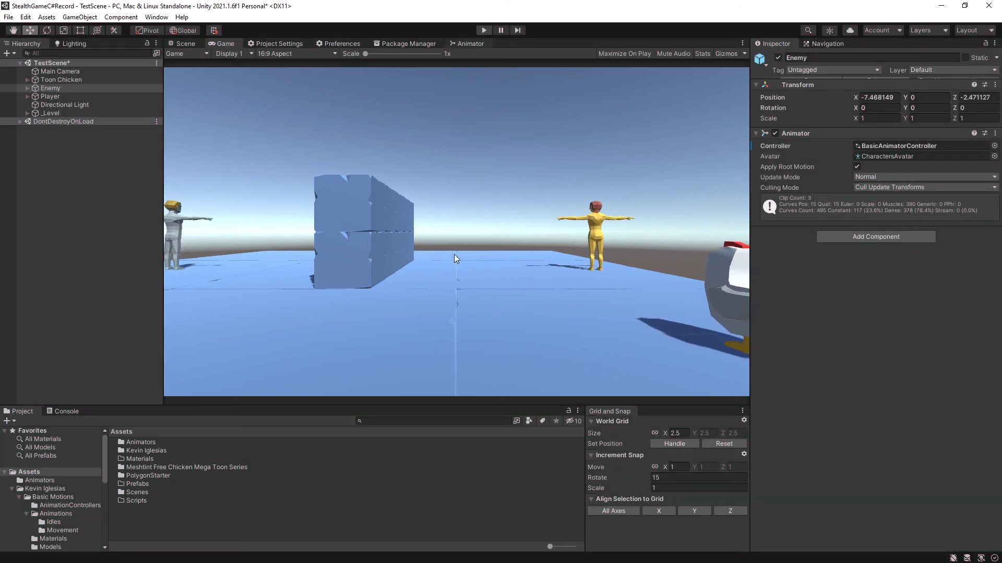
# Step: Select Toon Chicken in the scene, locate its Animator's controller in the project and open it for inspection
pyautogui.click(183, 44)
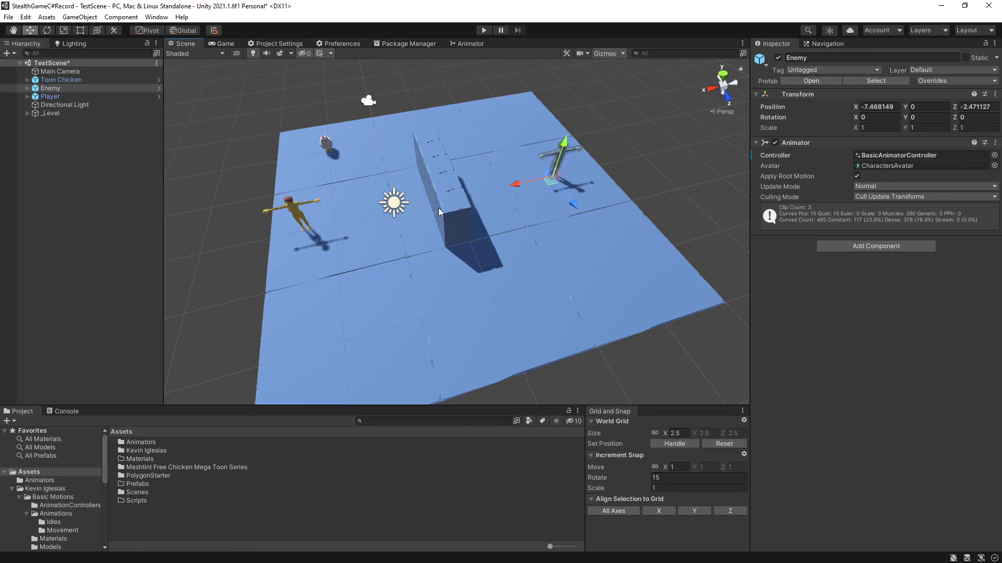
pyautogui.click(325, 136)
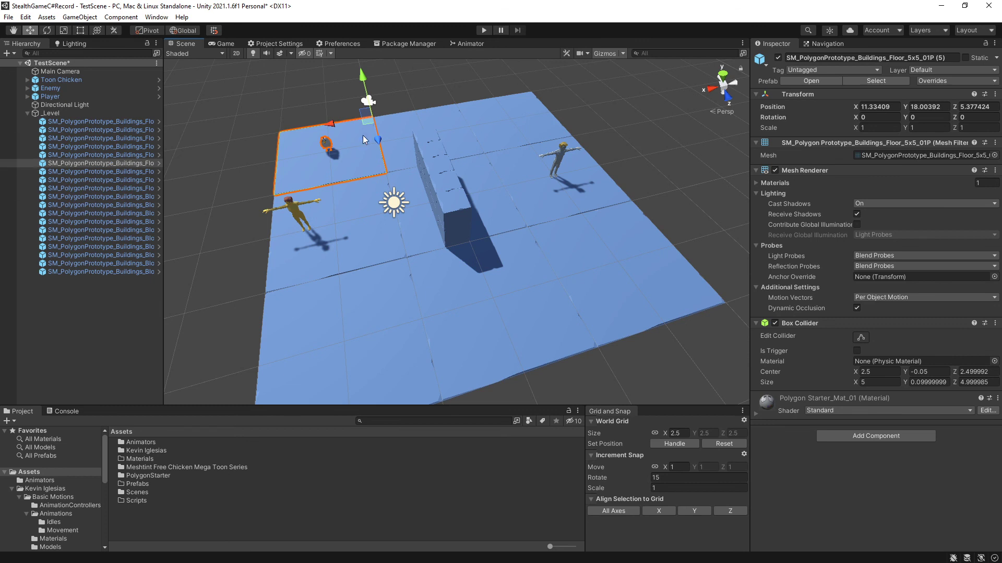
pyautogui.click(71, 79)
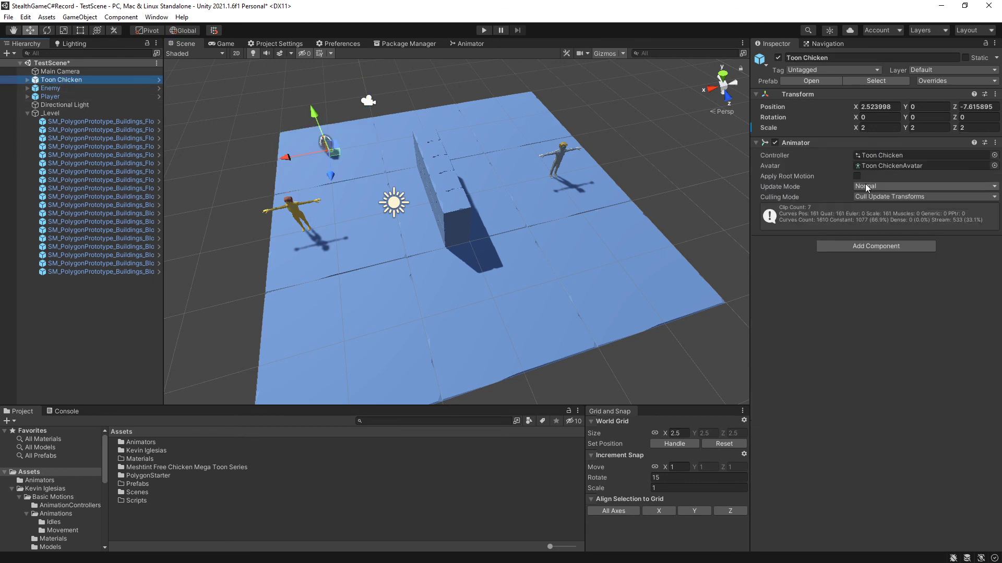
pyautogui.click(883, 155)
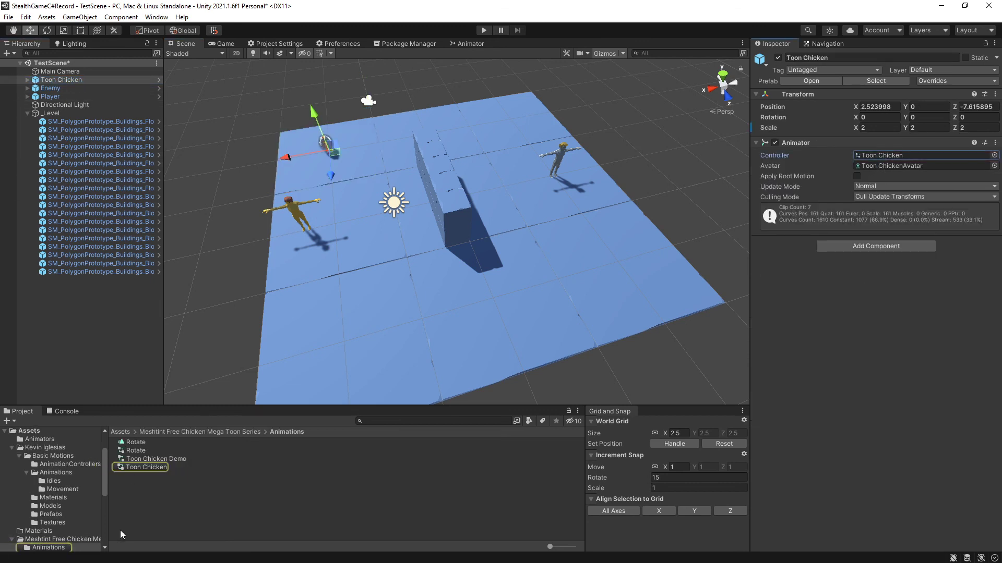
pyautogui.click(157, 460)
pyautogui.click(155, 467)
pyautogui.doubleClick(155, 468)
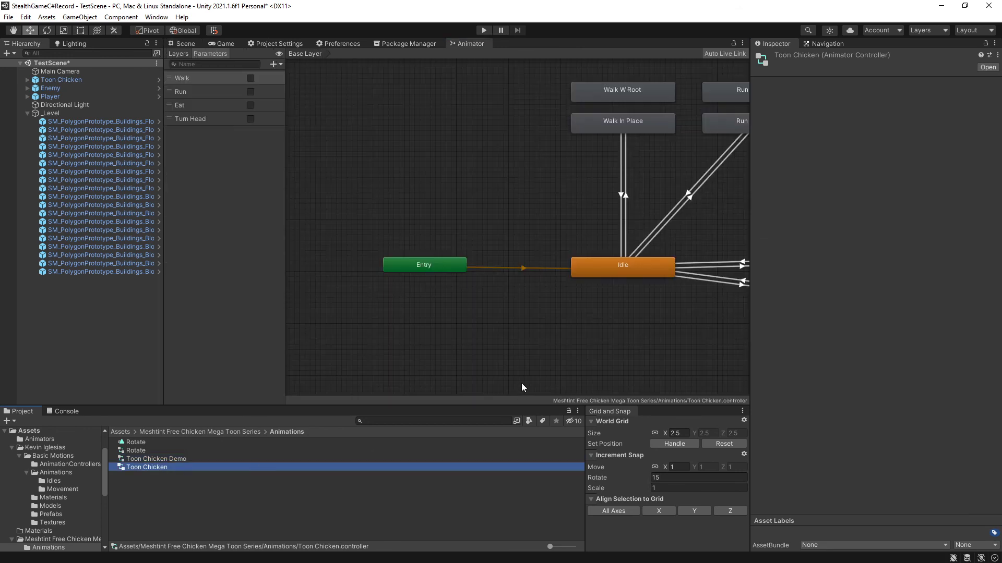
# Step: Examine the chicken controller's state graph, its Idle state and the transition from Idle to Walk In Place
pyautogui.scroll(-3, 552, 333)
pyautogui.moveTo(552, 334); pyautogui.dragTo(400, 329, button='middle')
pyautogui.scroll(3, 401, 330)
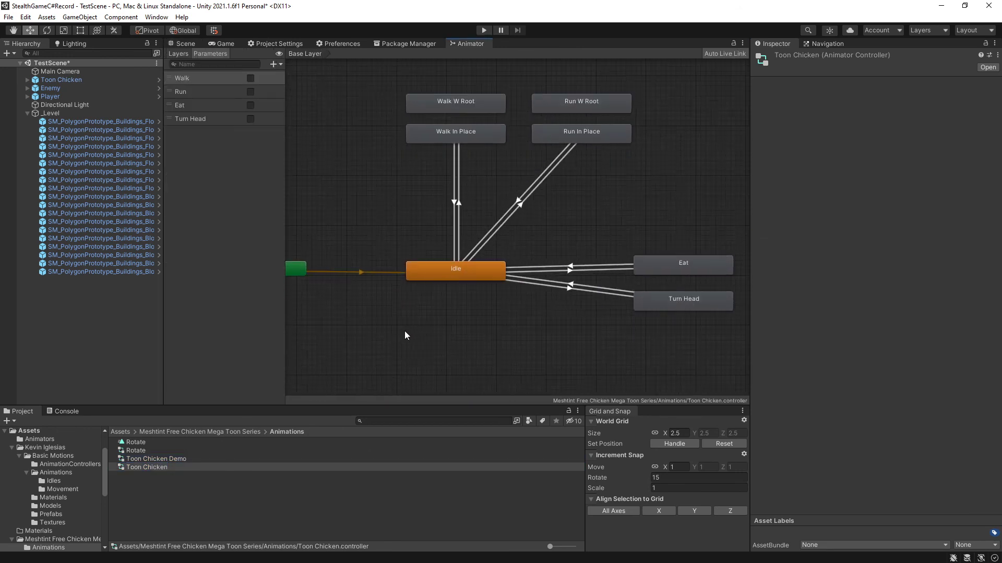
pyautogui.scroll(-1, 406, 324)
pyautogui.click(446, 282)
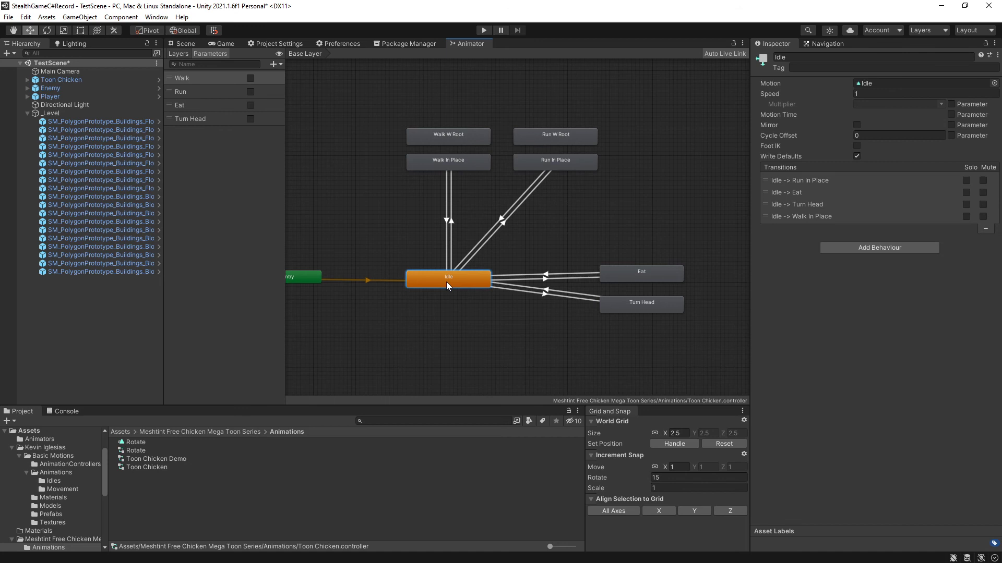
pyautogui.click(451, 225)
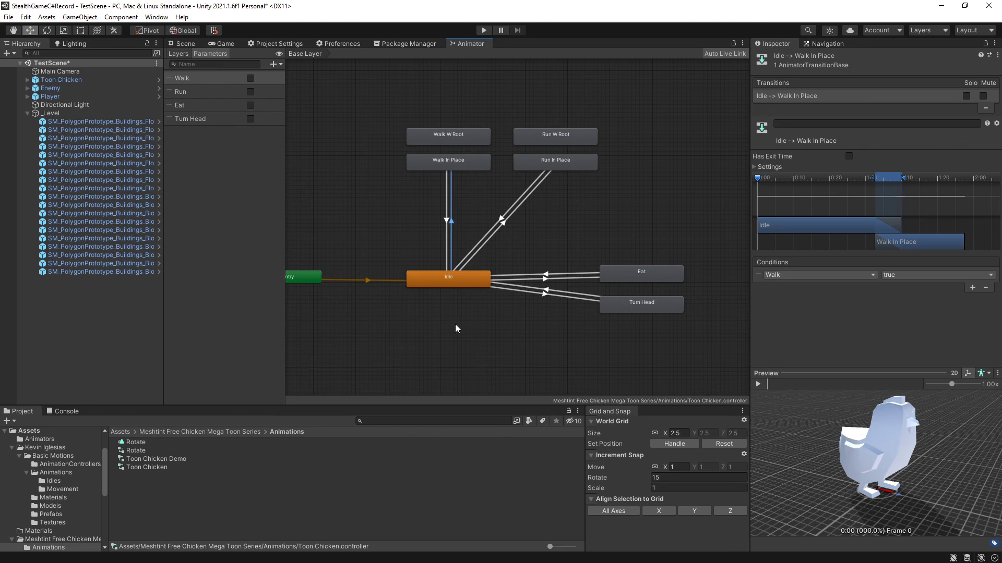
pyautogui.press('a')
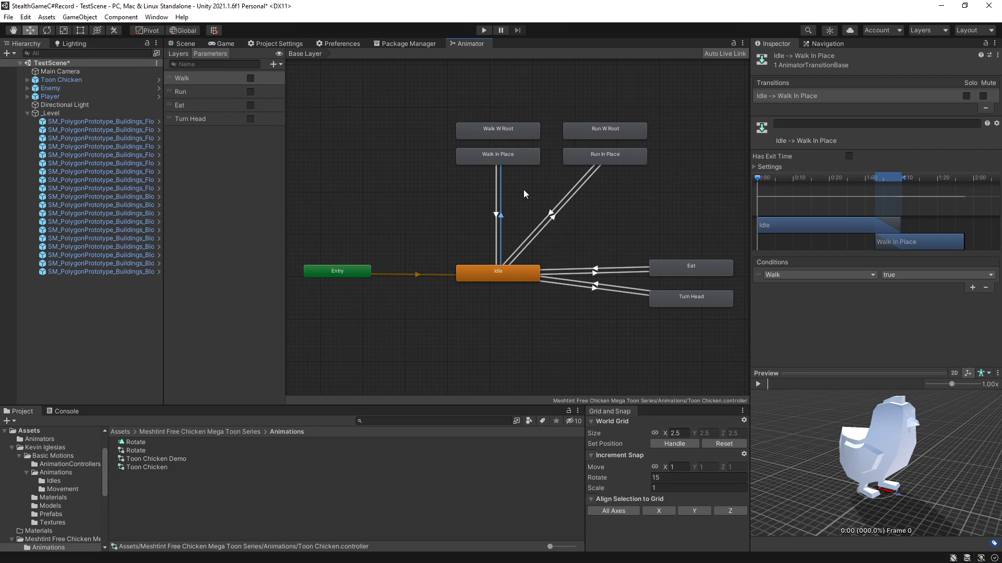
# Step: Return to the Scene view and save TestScene
pyautogui.click(189, 43)
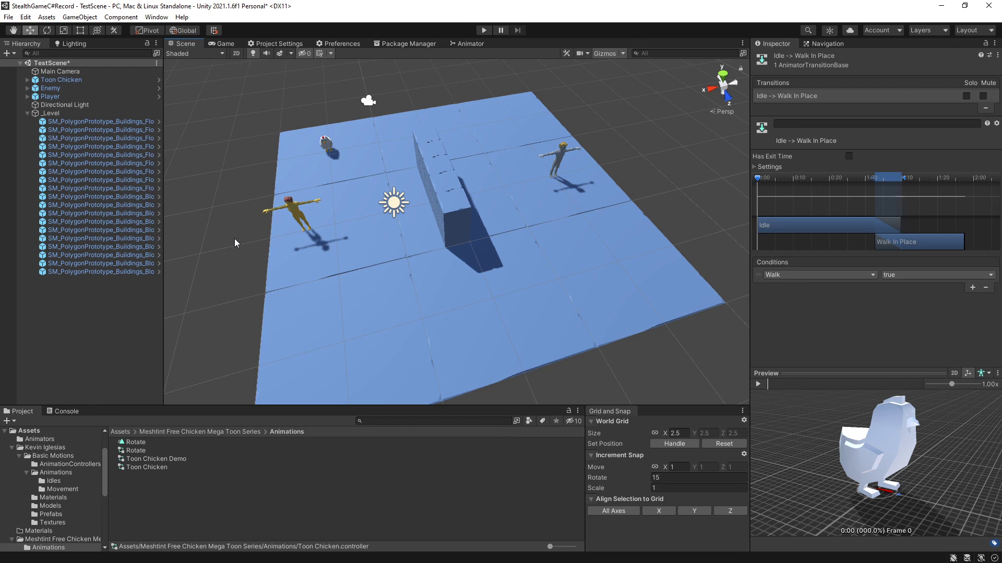
pyautogui.hotkey('ctrl', 's')
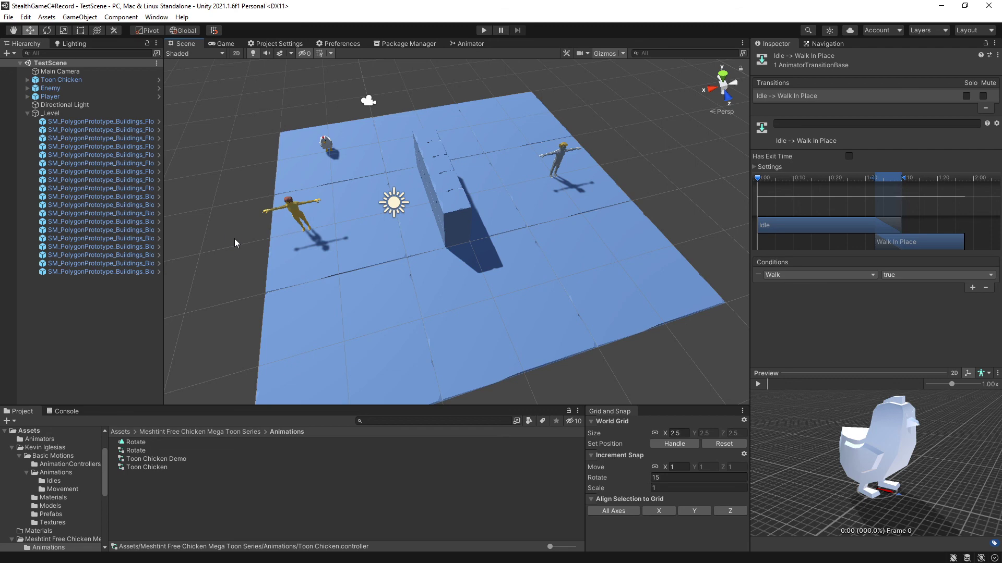